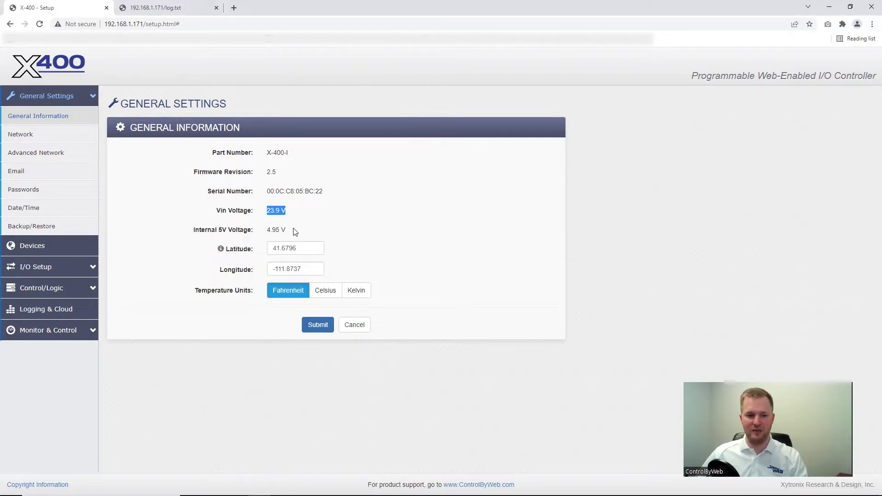
Step: Examine the internal 5V voltage and the latitude help information on the general information page
{"action": "double_click", "coordinate": [279, 230]}
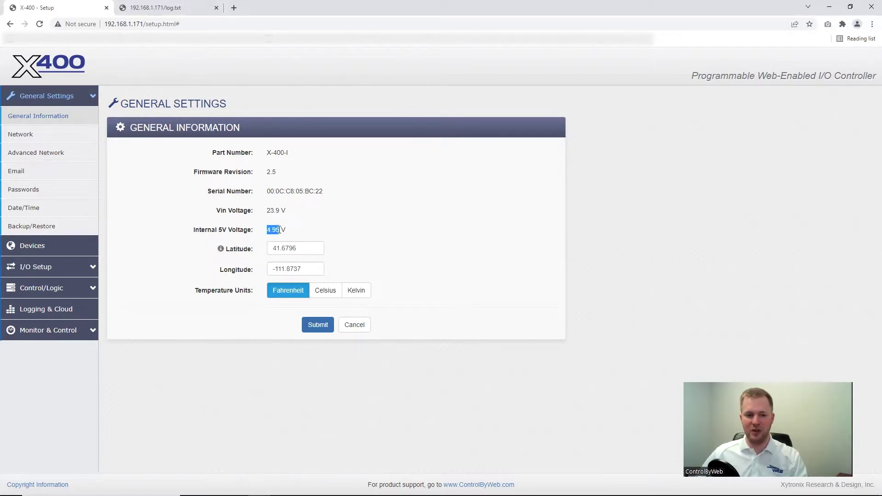
{"action": "left_click", "coordinate": [291, 233]}
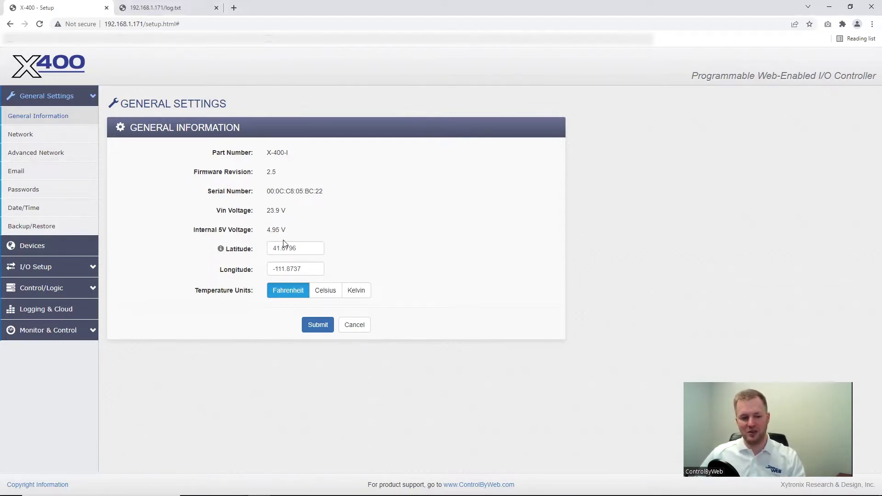
{"action": "mouse_move", "coordinate": [220, 249]}
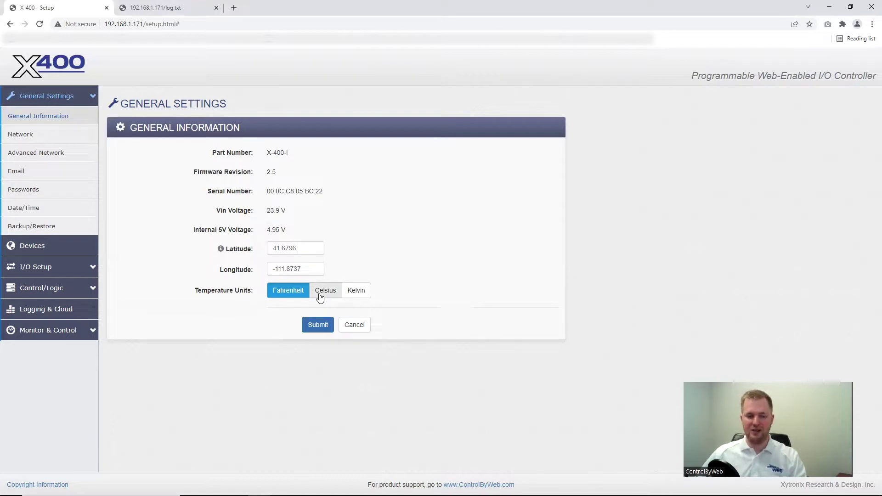
Step: Open the network settings, enable DHCP to view its effect, and return to static IP addressing
{"action": "left_click", "coordinate": [75, 138]}
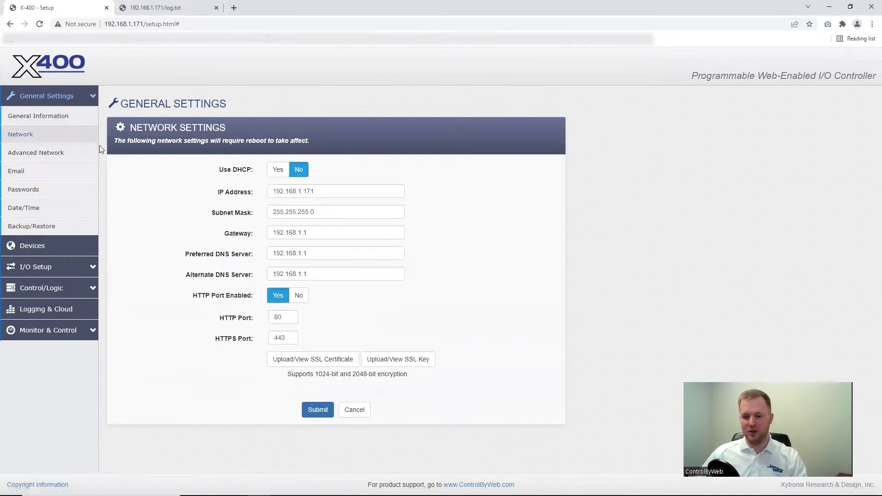
{"action": "left_click", "coordinate": [340, 191]}
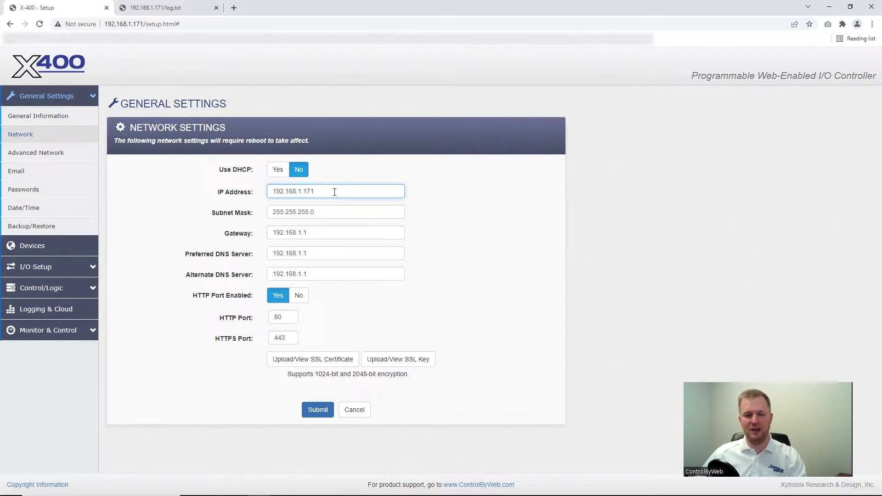
{"action": "left_click", "coordinate": [277, 171]}
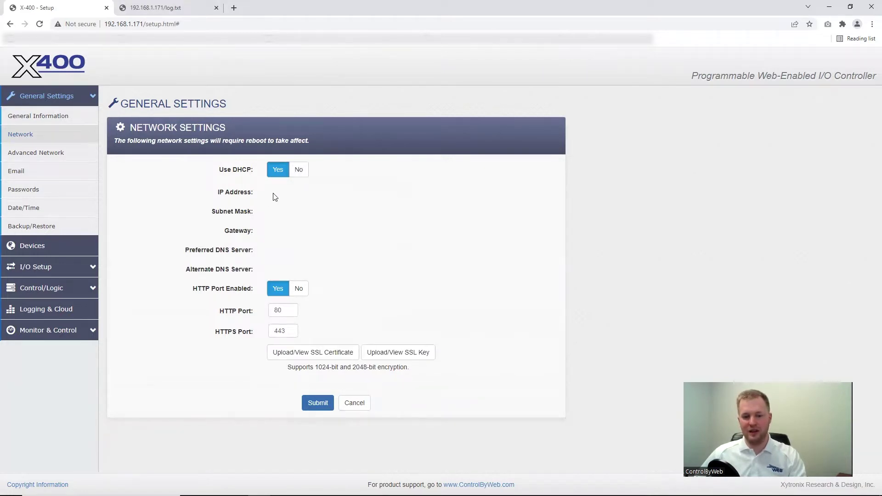
{"action": "left_click", "coordinate": [297, 175]}
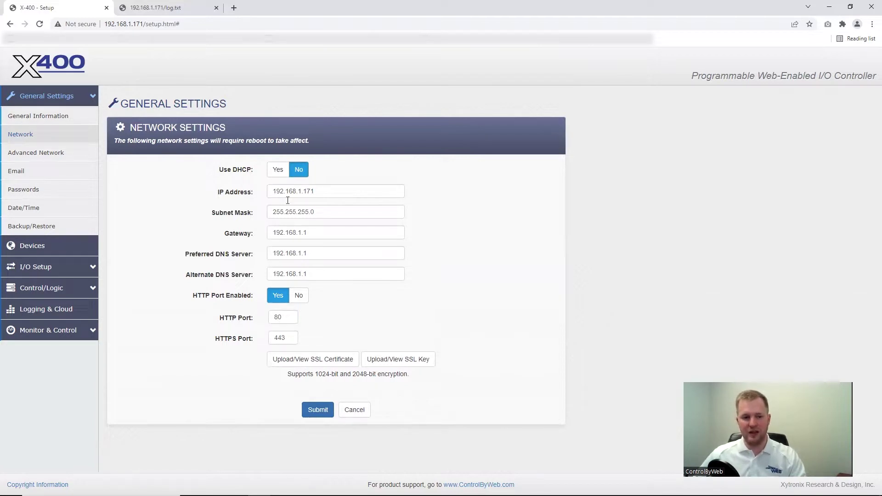
{"action": "left_click_drag", "start_coordinate": [329, 192], "coordinate": [311, 192]}
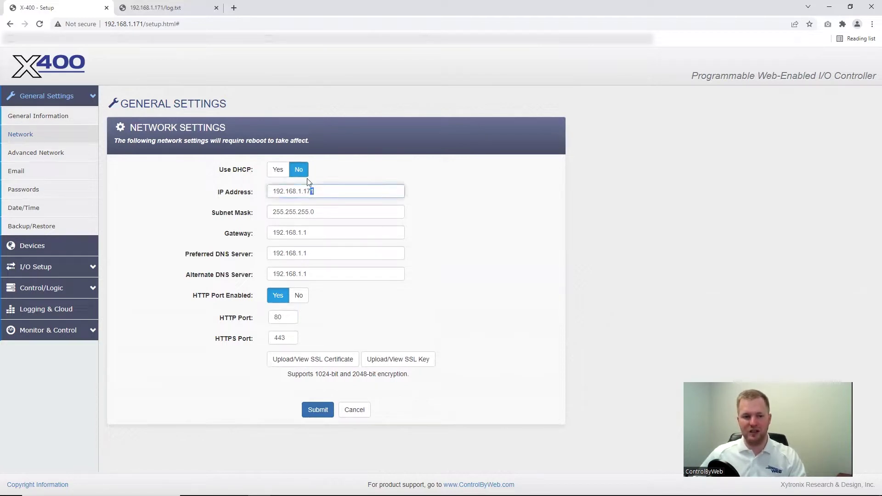
Step: Open the advanced network settings, view the Modbus address table and close it
{"action": "left_click", "coordinate": [69, 155]}
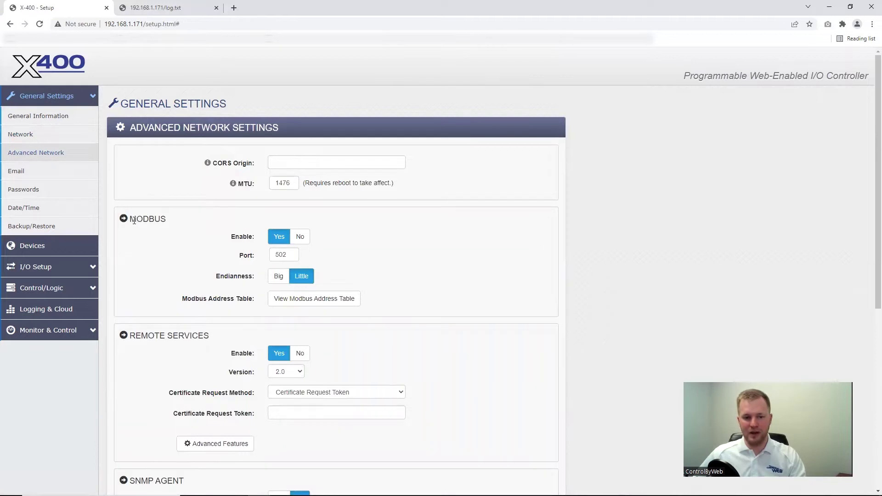
{"action": "left_click", "coordinate": [301, 300]}
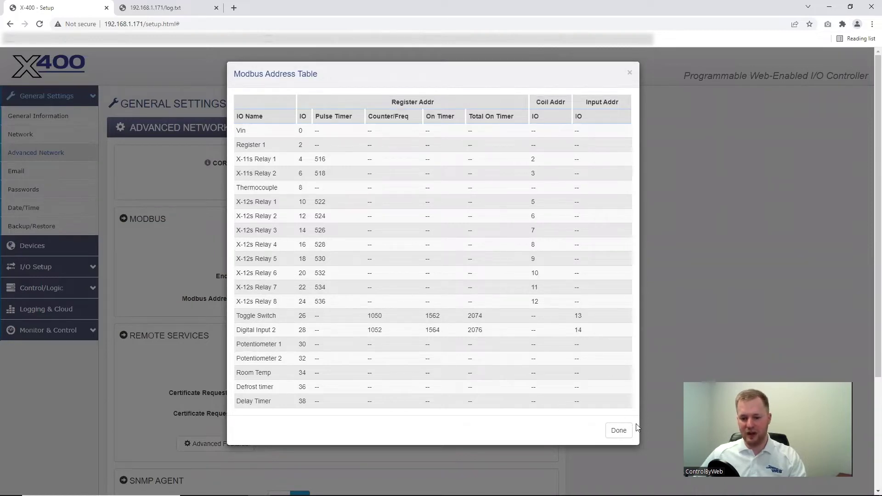
{"action": "left_click", "coordinate": [620, 430]}
Step: Set the Remote Services certificate request method to Cloud Username/Password
{"action": "scroll", "coordinate": [402, 327], "scroll_direction": "down", "scroll_amount": 1}
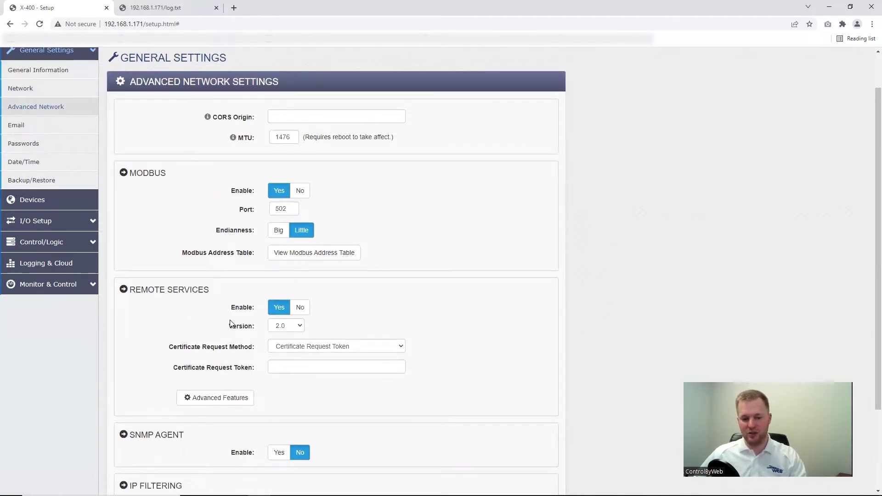
{"action": "left_click", "coordinate": [300, 350]}
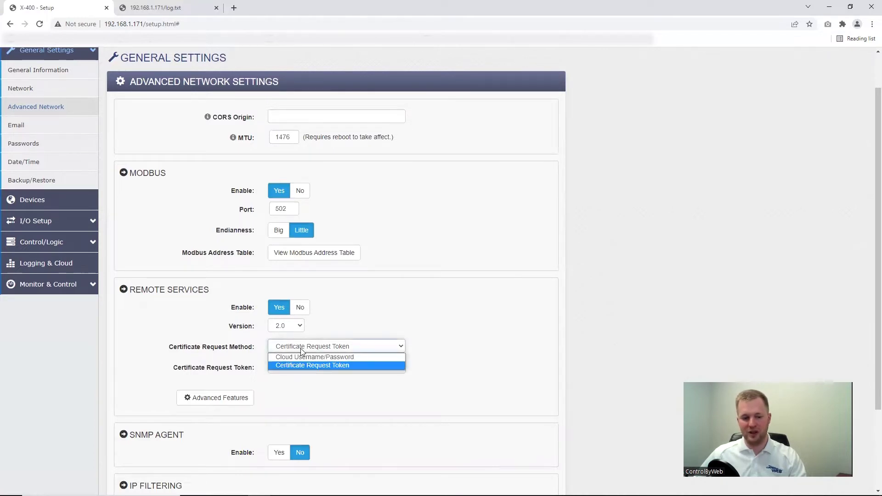
{"action": "left_click", "coordinate": [300, 357]}
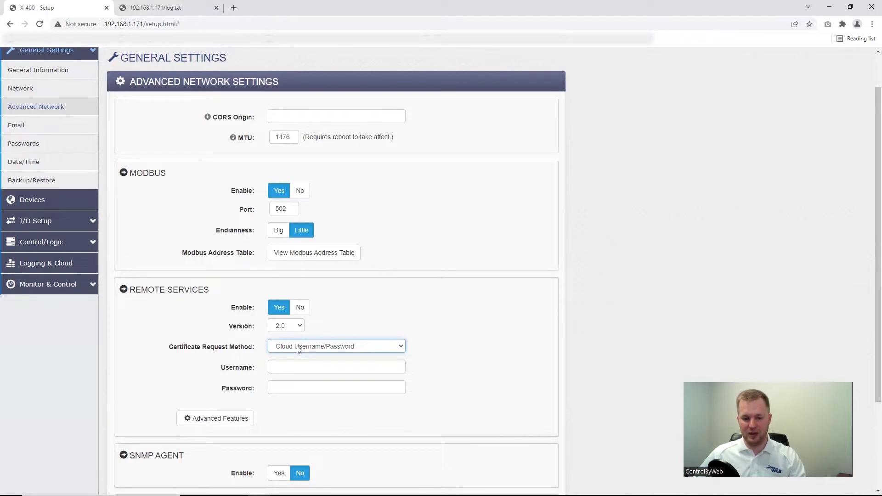
Step: Enable the SNMP agent to review its options and disable it again
{"action": "scroll", "coordinate": [299, 350], "scroll_direction": "down", "scroll_amount": 3}
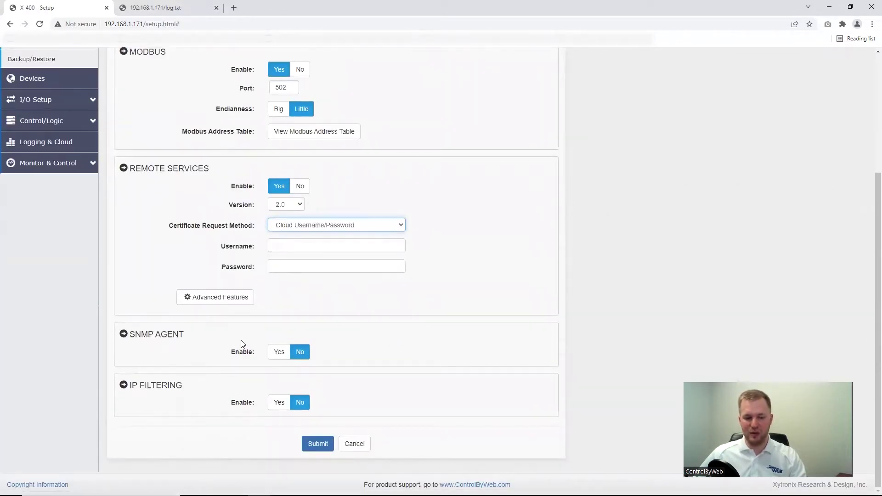
{"action": "left_click", "coordinate": [281, 353]}
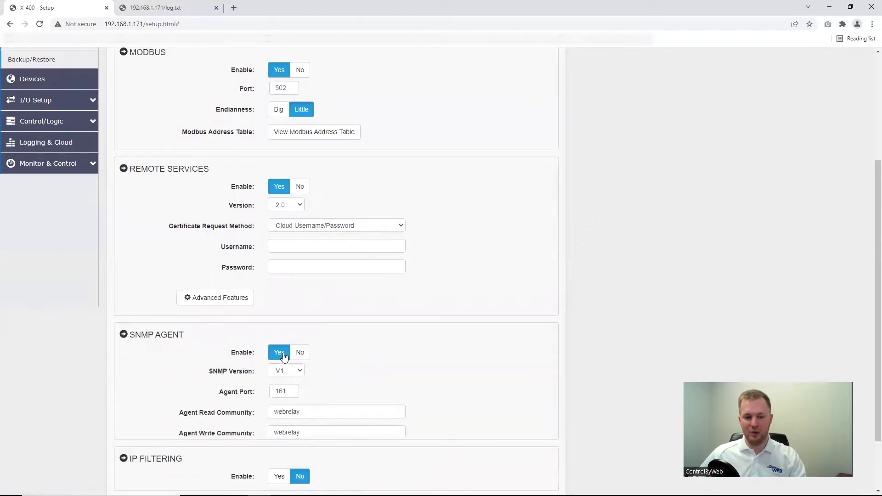
{"action": "scroll", "coordinate": [285, 358], "scroll_direction": "down", "scroll_amount": 3}
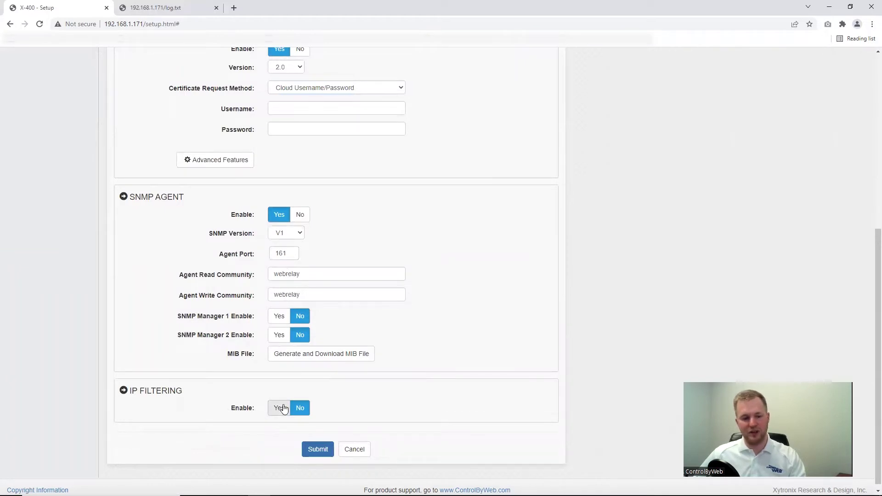
{"action": "left_click", "coordinate": [299, 216]}
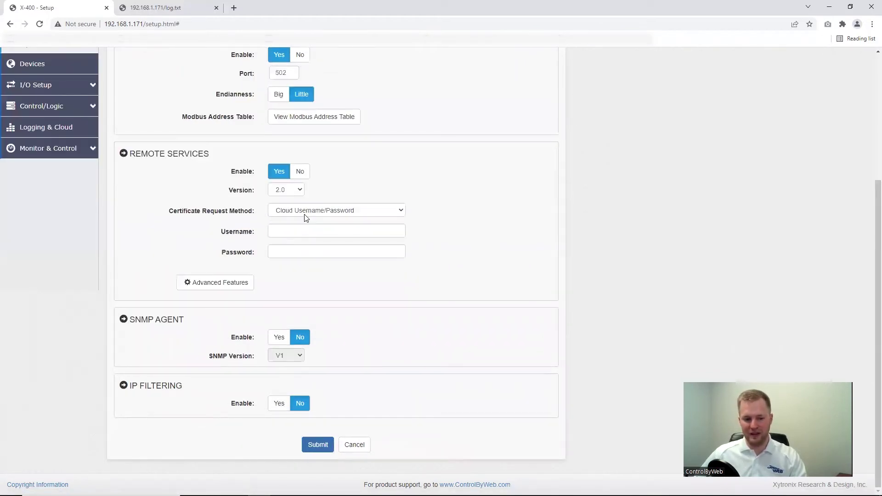
Step: Enable IP filtering and submit the advanced network settings
{"action": "left_click", "coordinate": [279, 404]}
{"action": "scroll", "coordinate": [309, 422], "scroll_direction": "down", "scroll_amount": 1}
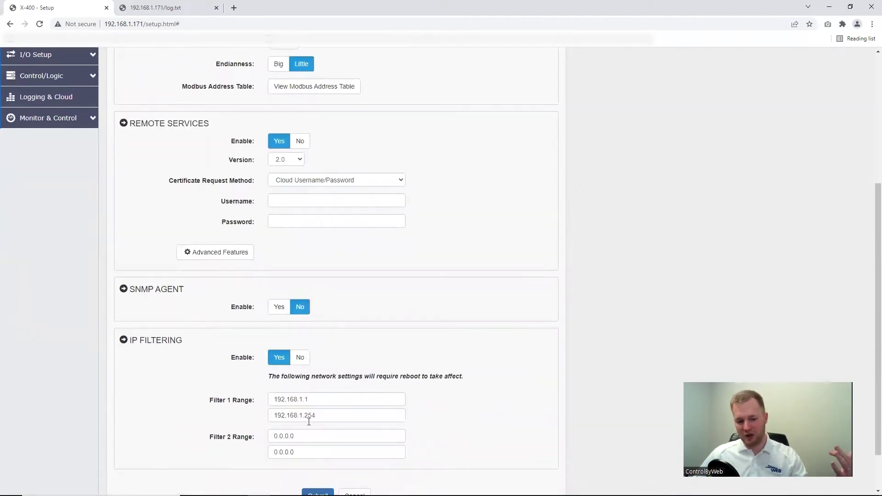
{"action": "scroll", "coordinate": [309, 420], "scroll_direction": "down", "scroll_amount": 1}
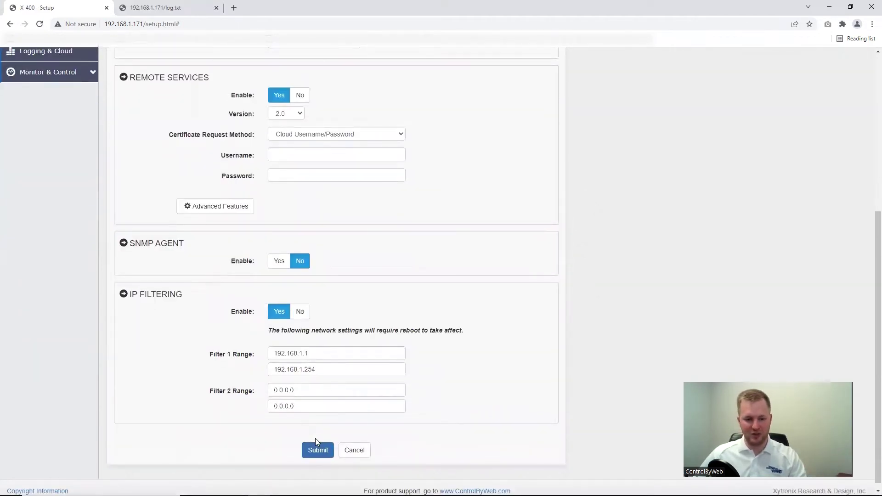
{"action": "left_click", "coordinate": [319, 451]}
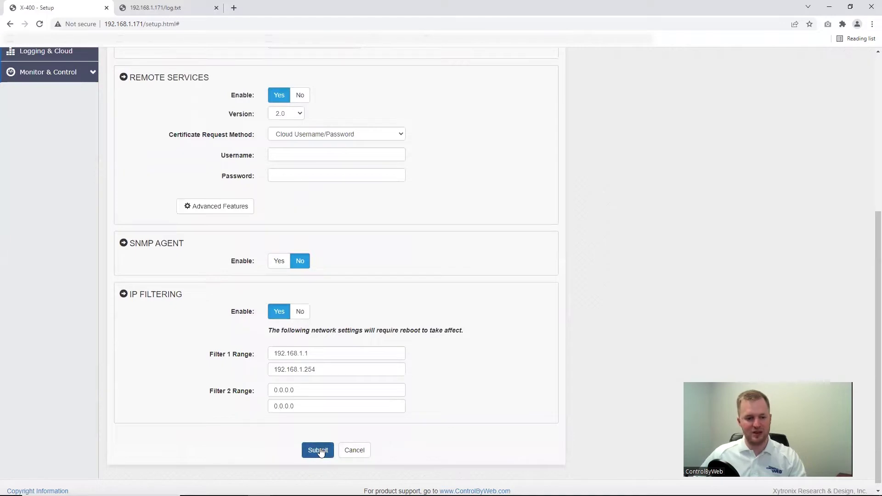
{"action": "scroll", "coordinate": [313, 427], "scroll_direction": "up", "scroll_amount": 2}
{"action": "left_click_drag", "start_coordinate": [291, 423], "coordinate": [312, 423]}
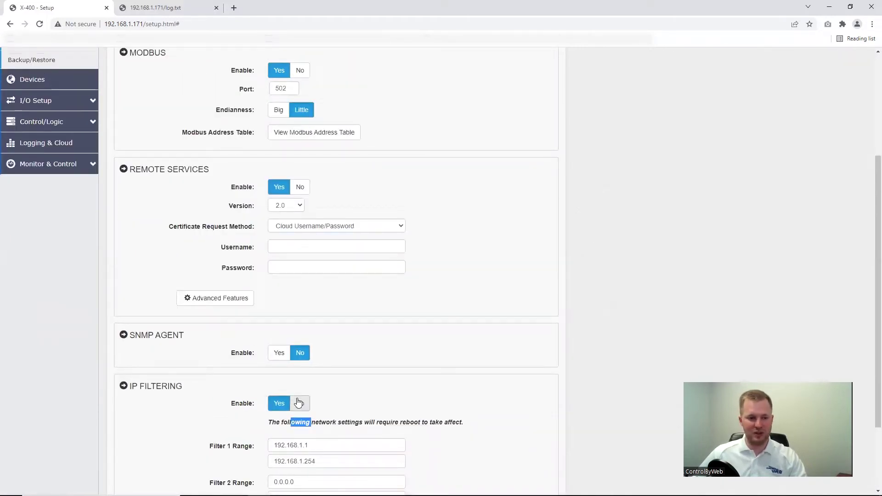
Step: Open the email settings, review the SMTP and recipient fields, and check the Email 2 field without filling it in
{"action": "scroll", "coordinate": [299, 400], "scroll_direction": "up", "scroll_amount": 3}
{"action": "left_click", "coordinate": [42, 146]}
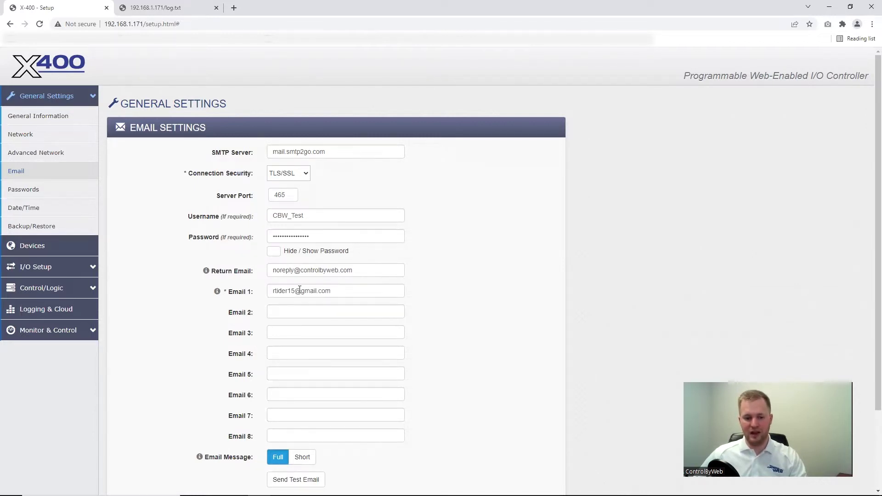
{"action": "scroll", "coordinate": [299, 290], "scroll_direction": "down", "scroll_amount": 1}
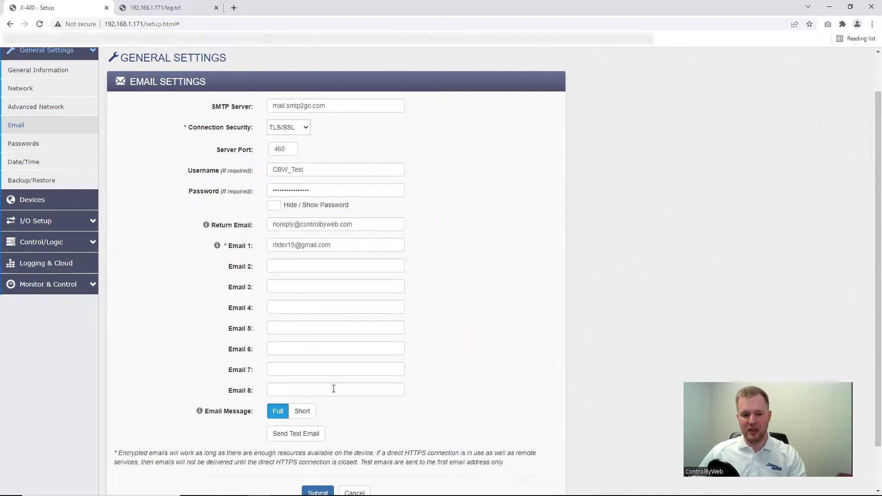
{"action": "left_click", "coordinate": [292, 264]}
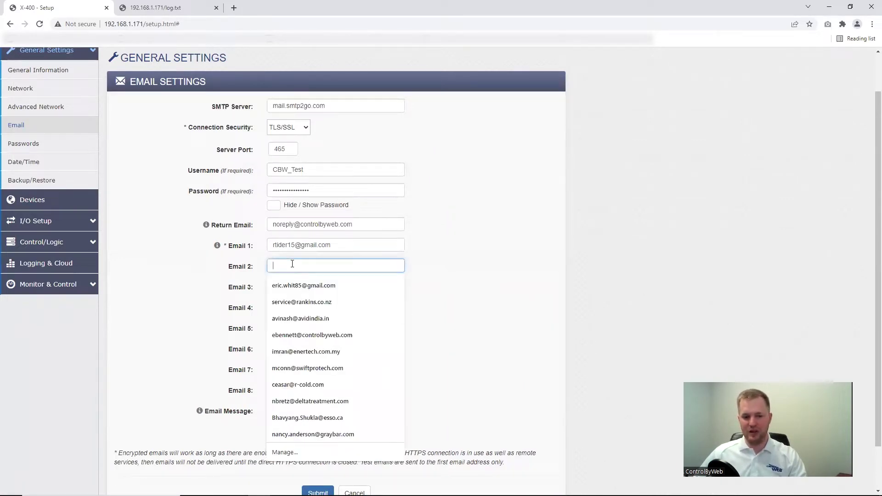
{"action": "left_click", "coordinate": [452, 256]}
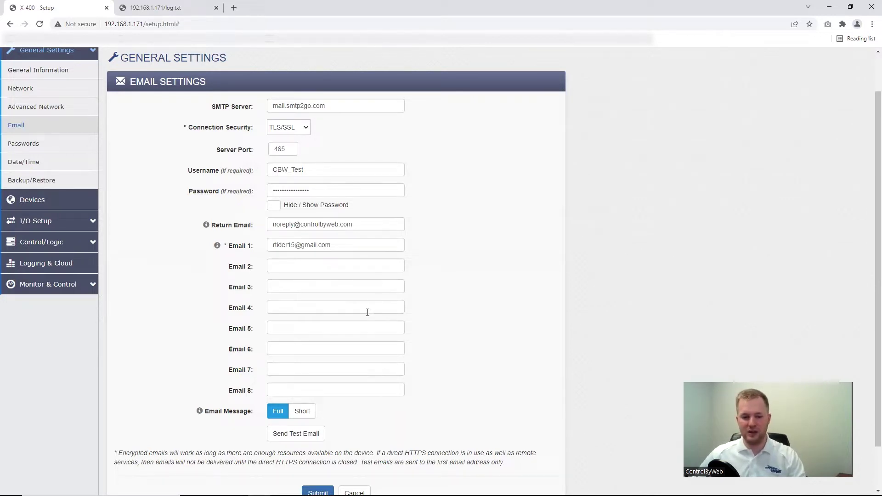
Step: In the password settings, enable the manager login and the user password requirement, and show the administrator, manager and user passwords
{"action": "left_click", "coordinate": [63, 146]}
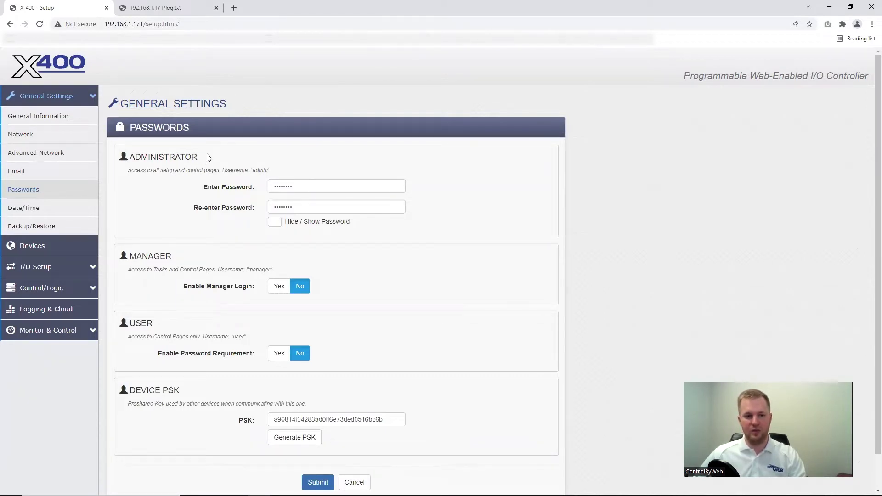
{"action": "left_click", "coordinate": [275, 223]}
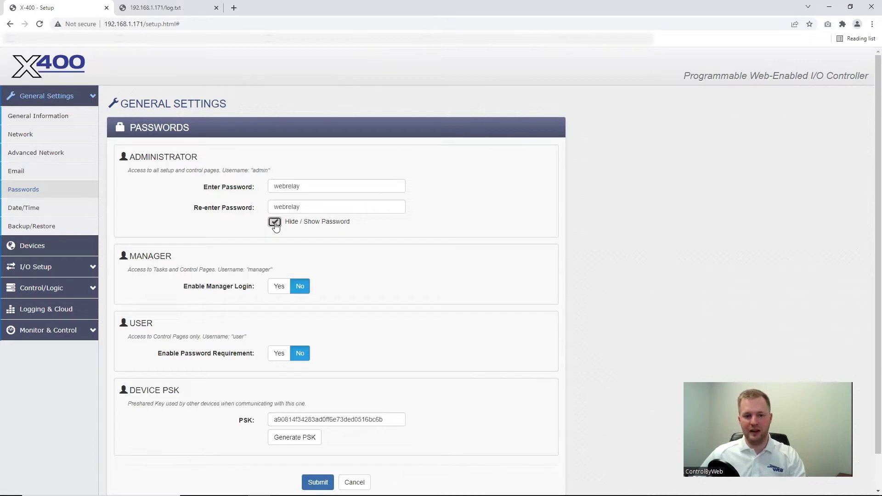
{"action": "left_click", "coordinate": [279, 286]}
{"action": "left_click", "coordinate": [280, 408]}
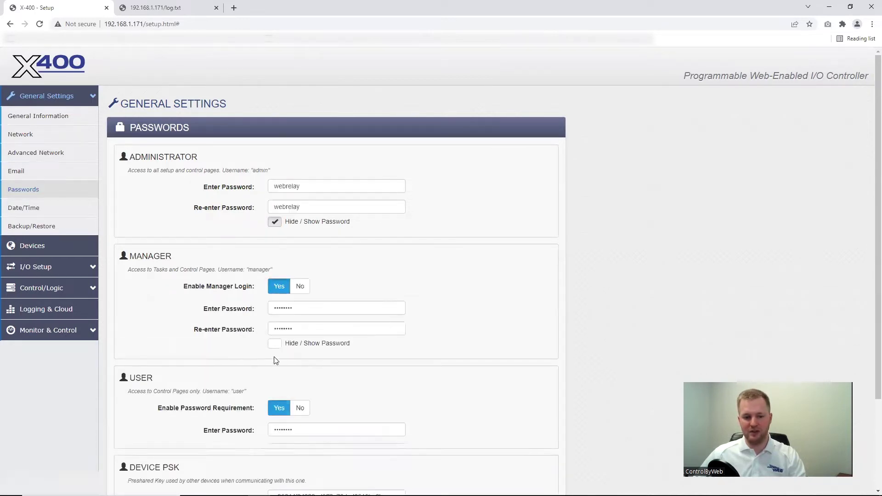
{"action": "left_click", "coordinate": [274, 344]}
{"action": "left_click", "coordinate": [278, 467]}
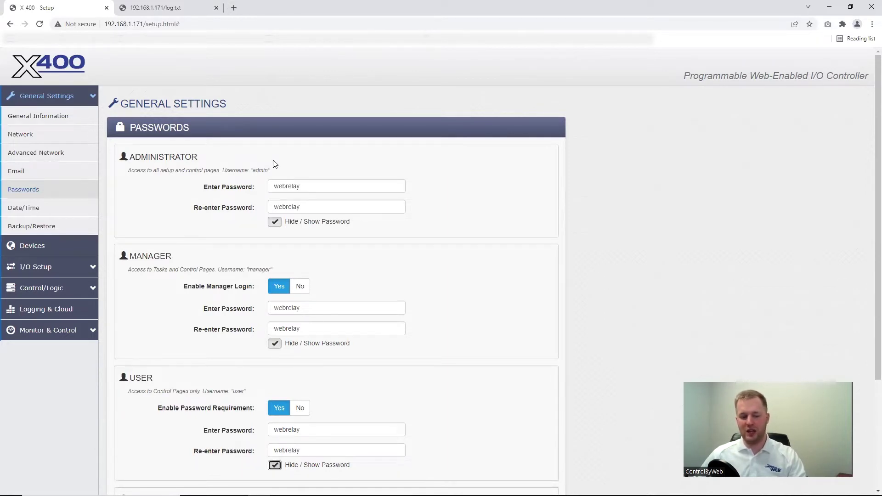
Step: Examine the login usernames given for the administrator, manager and user accounts, and the device PSK section
{"action": "left_click", "coordinate": [279, 173]}
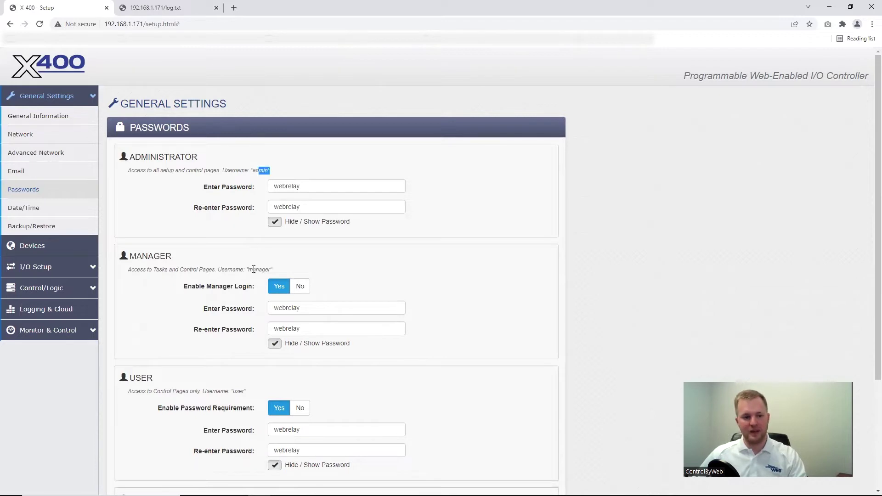
{"action": "left_click_drag", "start_coordinate": [276, 271], "coordinate": [253, 272]}
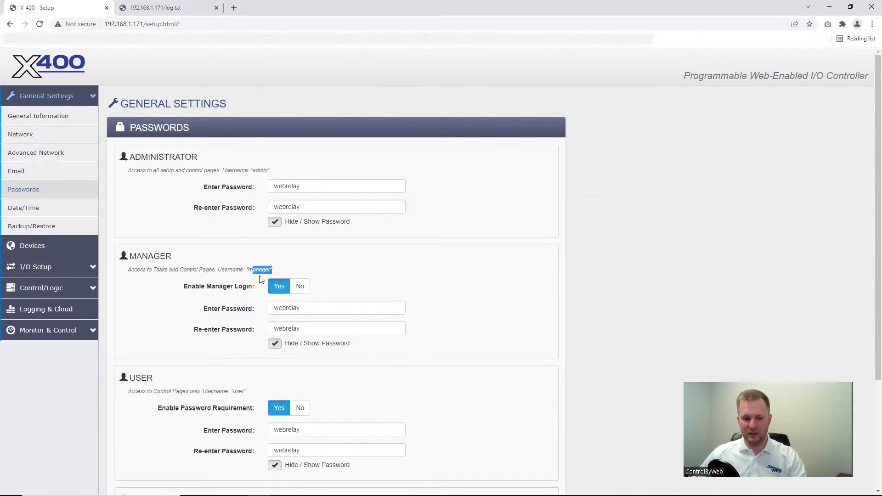
{"action": "left_click_drag", "start_coordinate": [248, 394], "coordinate": [233, 393]}
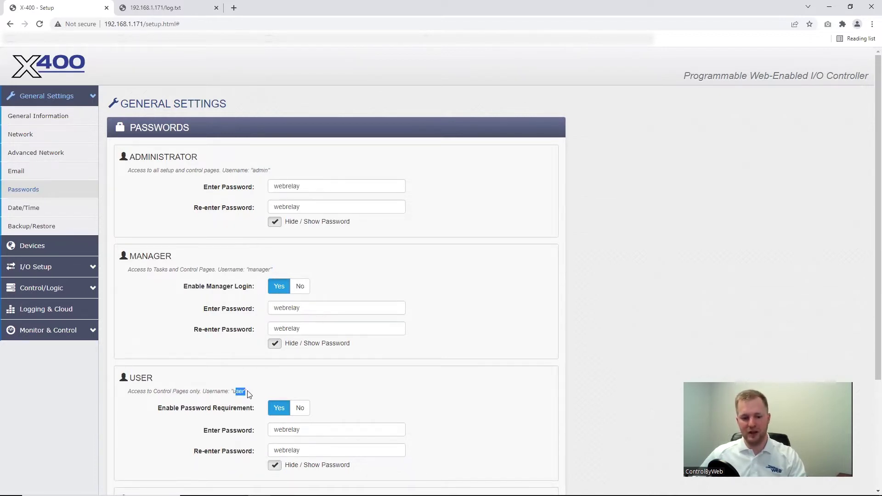
{"action": "scroll", "coordinate": [298, 343], "scroll_direction": "down", "scroll_amount": 1}
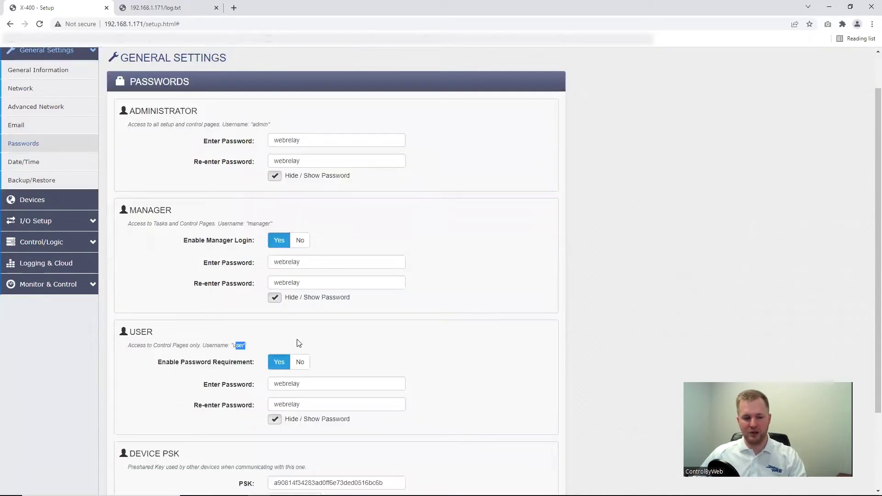
Step: Open the date and time settings, choose to sync with an NTP server, and check the NTP sync interval options
{"action": "left_click", "coordinate": [73, 159]}
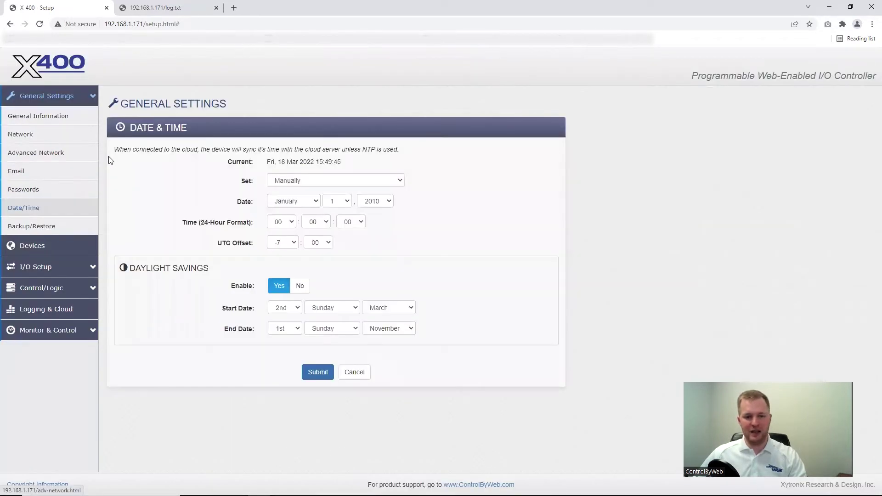
{"action": "left_click", "coordinate": [318, 182]}
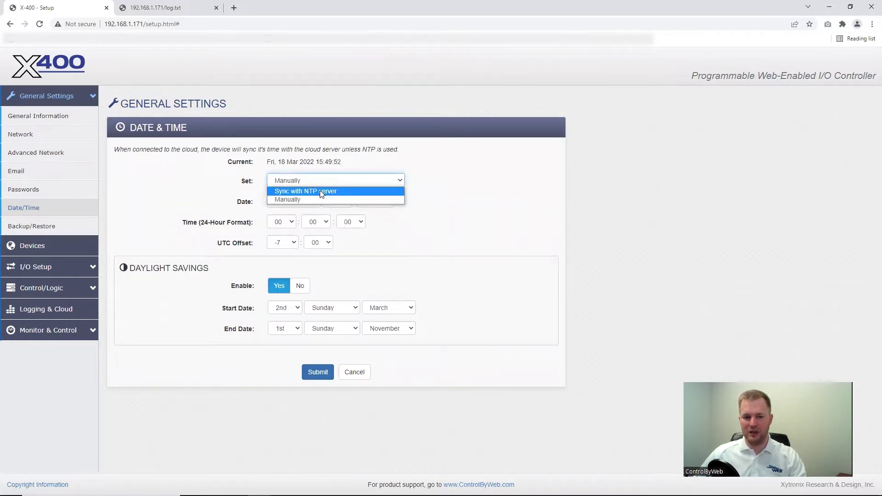
{"action": "left_click", "coordinate": [321, 192]}
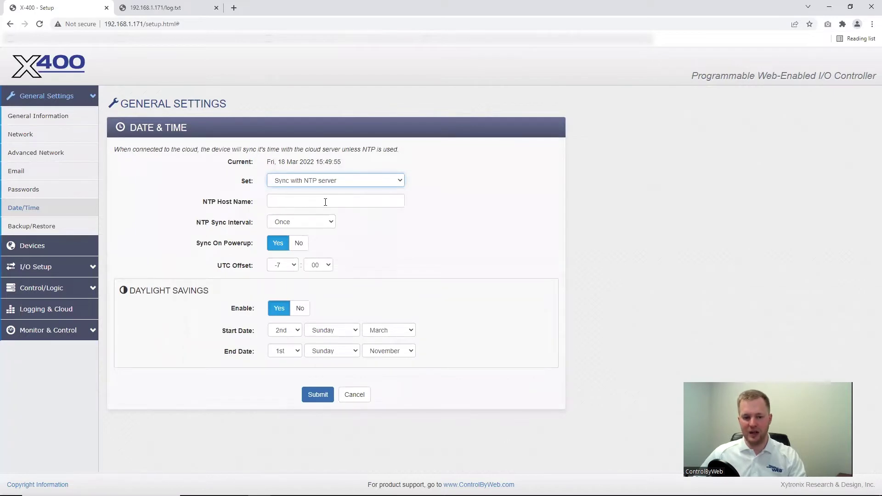
{"action": "left_click", "coordinate": [302, 221]}
{"action": "left_click", "coordinate": [304, 221]}
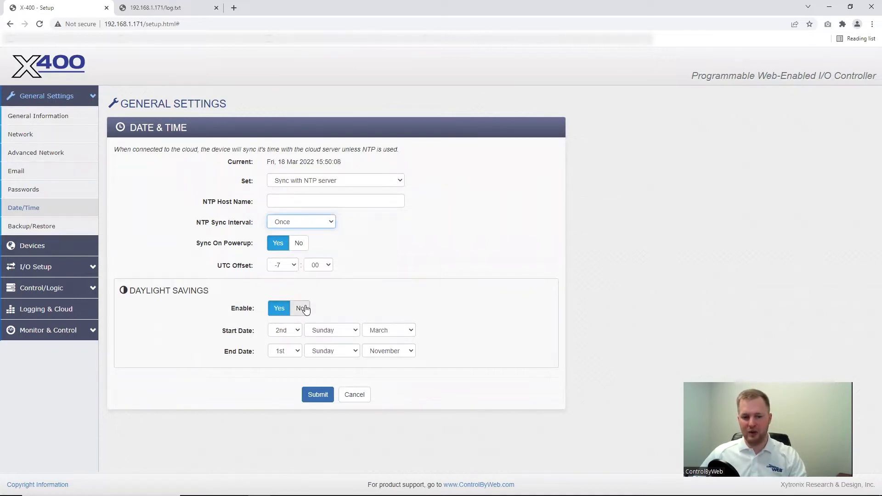
Step: Look over the backup/restore settings and the device list, checking the expansion modules' model numbers and the Remote X-410 entry
{"action": "left_click", "coordinate": [82, 227]}
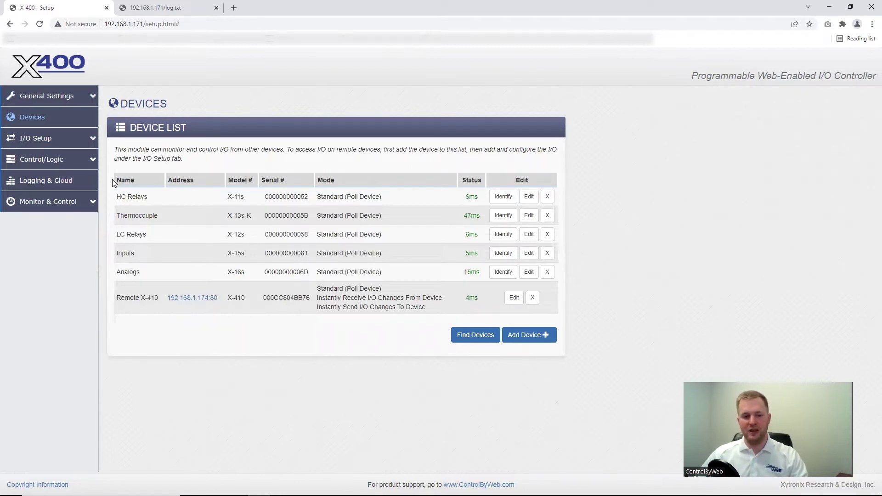
{"action": "left_click_drag", "start_coordinate": [227, 197], "coordinate": [250, 218]}
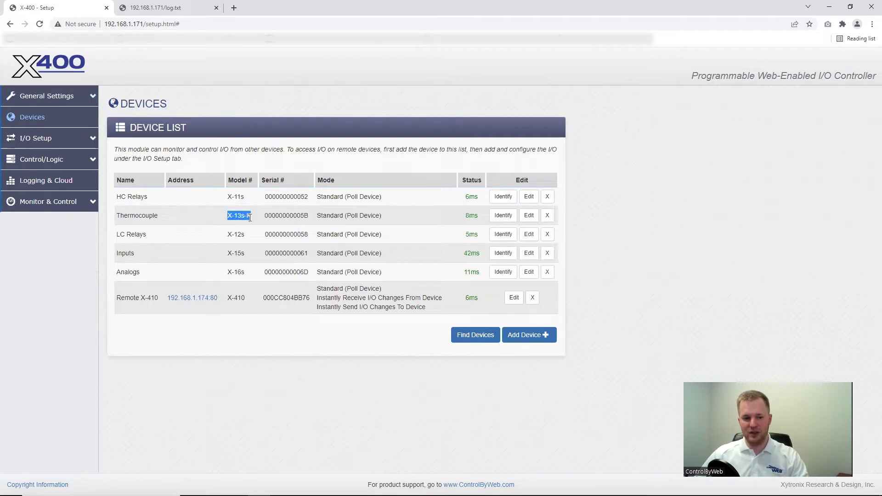
{"action": "left_click", "coordinate": [228, 234]}
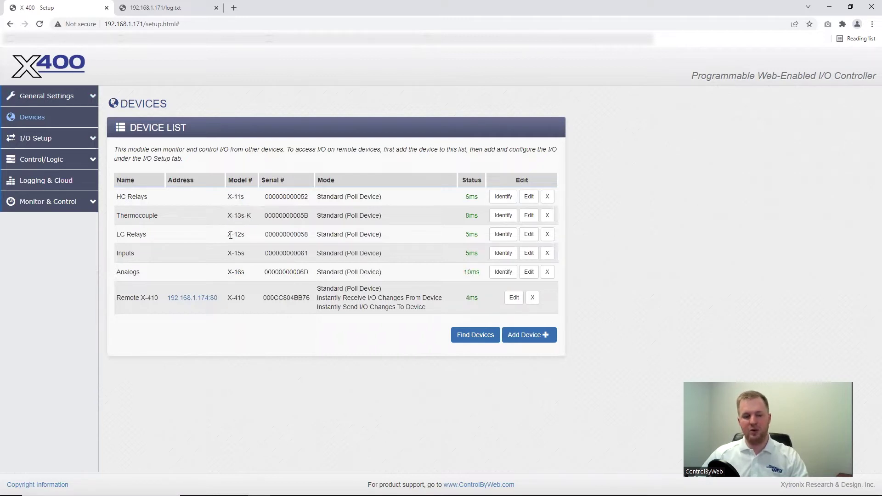
{"action": "left_click_drag", "start_coordinate": [116, 299], "coordinate": [123, 299]}
{"action": "left_click", "coordinate": [136, 320]}
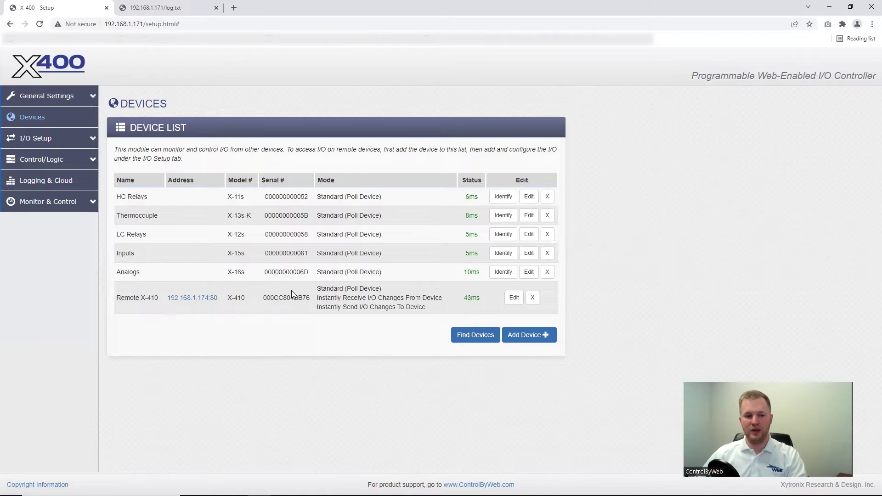
Step: Find devices on the expansion bus and local network, review the add form for the X-410 (IED1522L), and return without adding it
{"action": "left_click", "coordinate": [494, 336]}
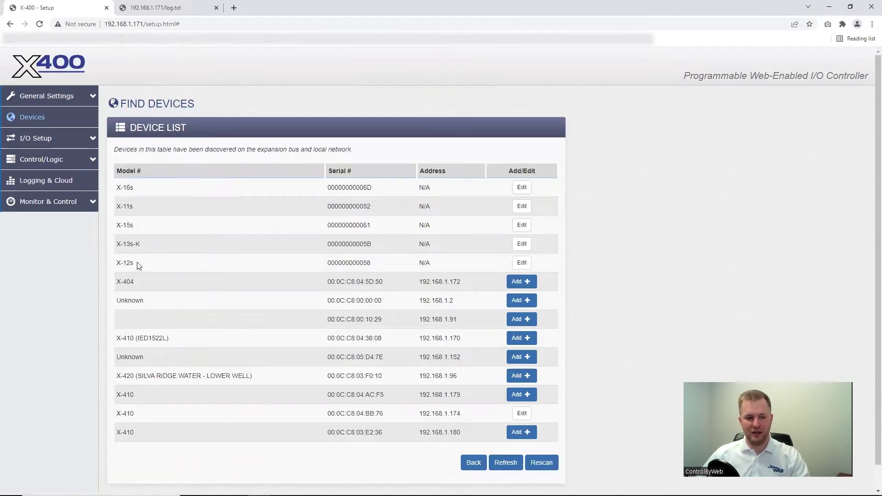
{"action": "double_click", "coordinate": [137, 264]}
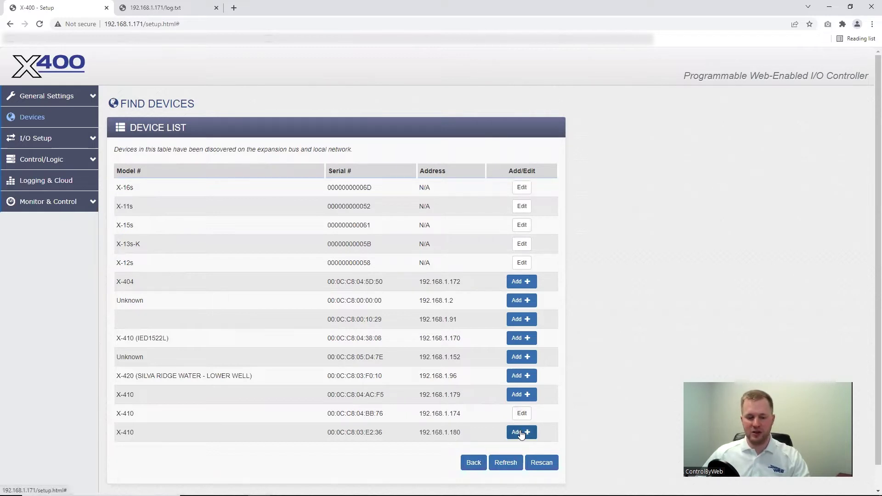
{"action": "left_click", "coordinate": [513, 339]}
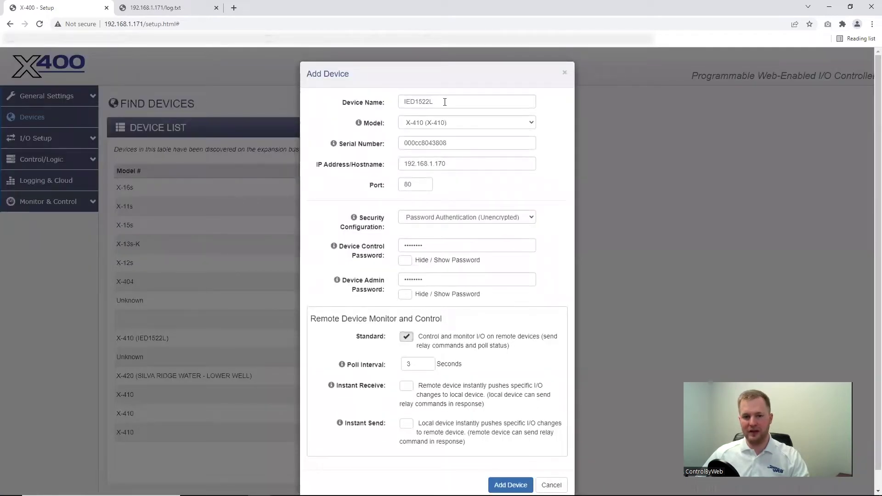
{"action": "left_click", "coordinate": [445, 125]}
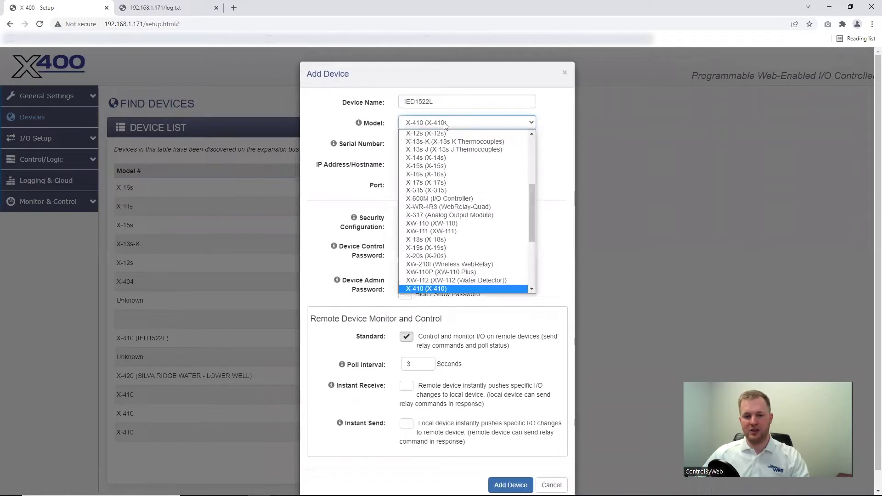
{"action": "left_click", "coordinate": [445, 125]}
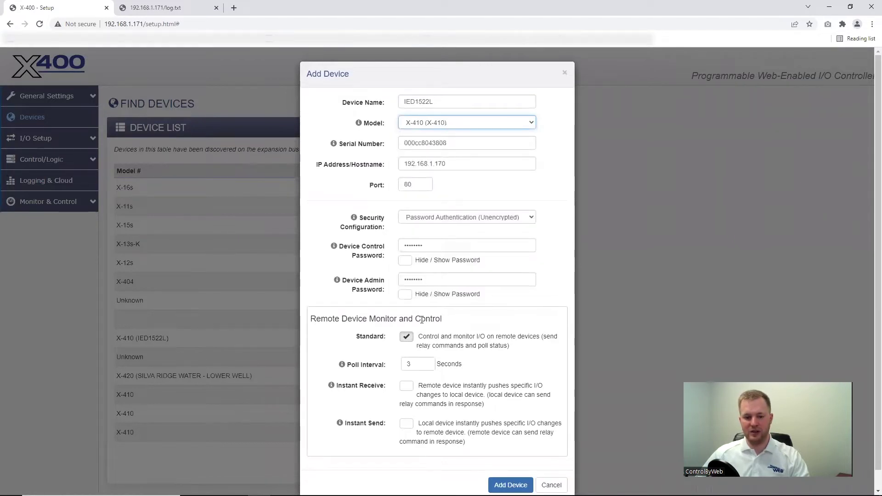
{"action": "scroll", "coordinate": [442, 276], "scroll_direction": "down", "scroll_amount": 1}
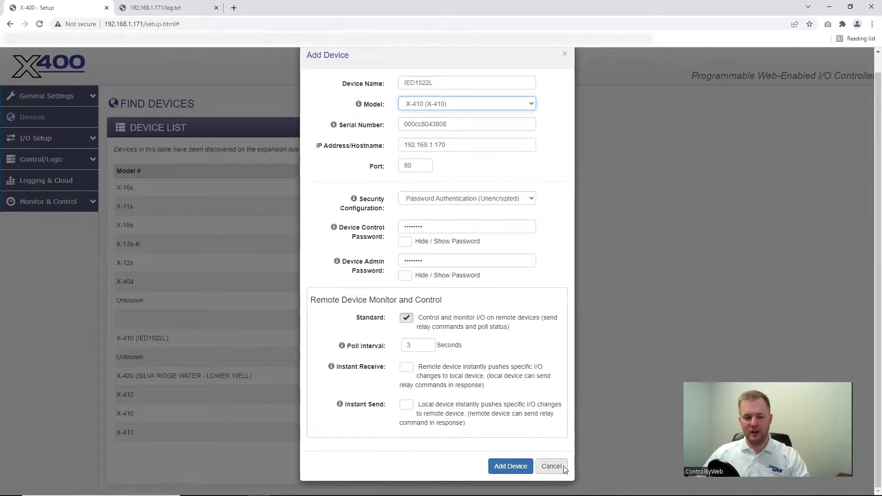
{"action": "left_click", "coordinate": [552, 467]}
{"action": "left_click", "coordinate": [473, 464]}
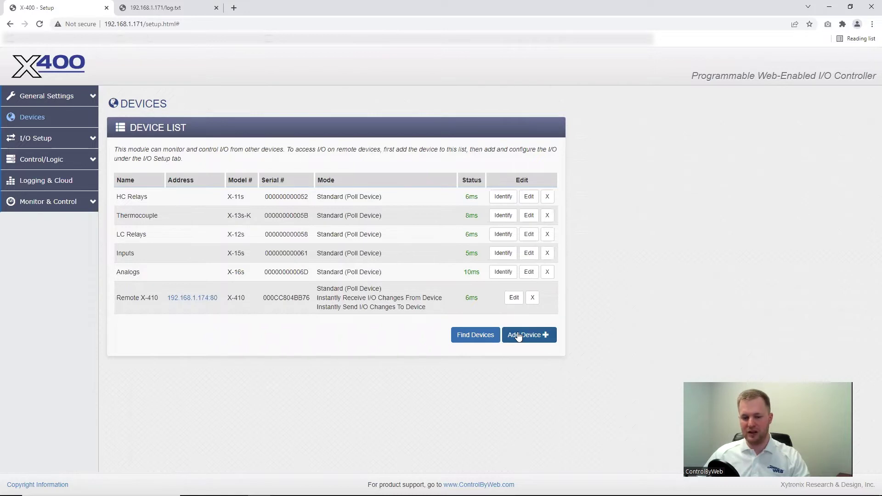
Step: Start adding a device manually, check its name field, and browse the list of supported models without changing the selection
{"action": "left_click", "coordinate": [519, 336]}
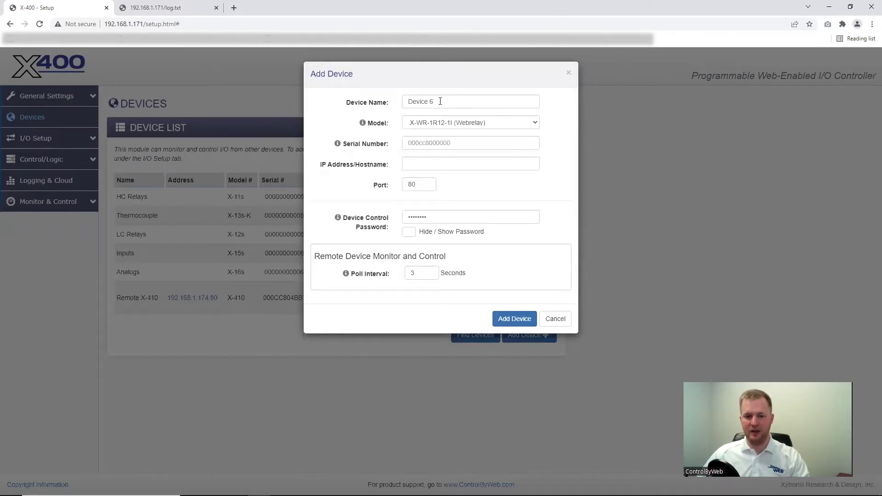
{"action": "left_click_drag", "start_coordinate": [440, 101], "coordinate": [406, 105]}
{"action": "left_click", "coordinate": [565, 127]}
{"action": "left_click", "coordinate": [527, 125]}
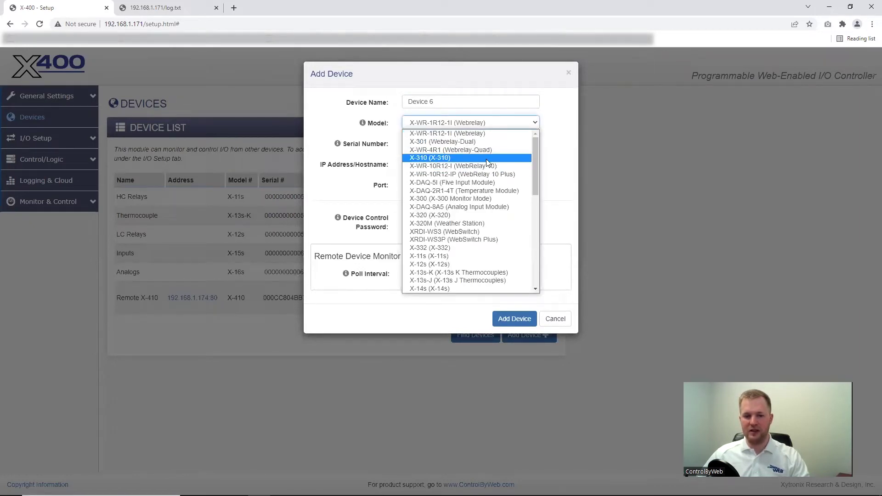
{"action": "scroll", "coordinate": [486, 158], "scroll_direction": "down", "scroll_amount": 3}
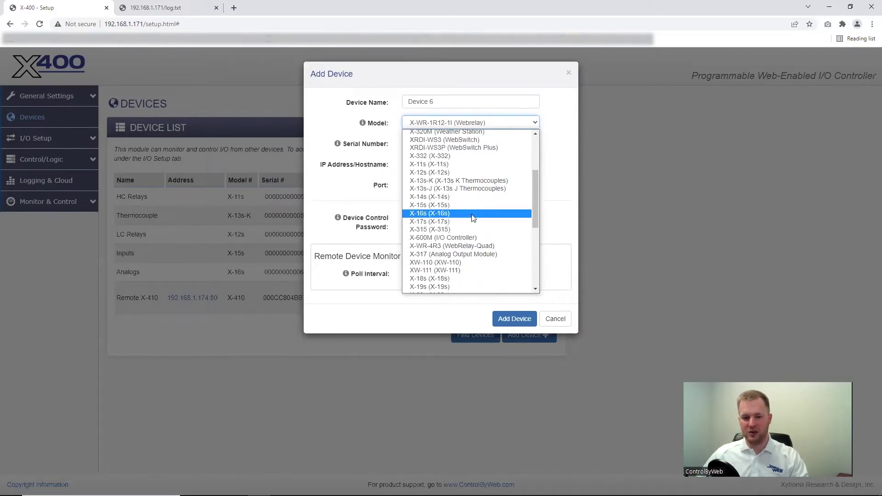
{"action": "left_click", "coordinate": [488, 123]}
Step: Check the new device's serial number, IP address and poll interval fields, and leave the form without adding the device
{"action": "left_click", "coordinate": [475, 146]}
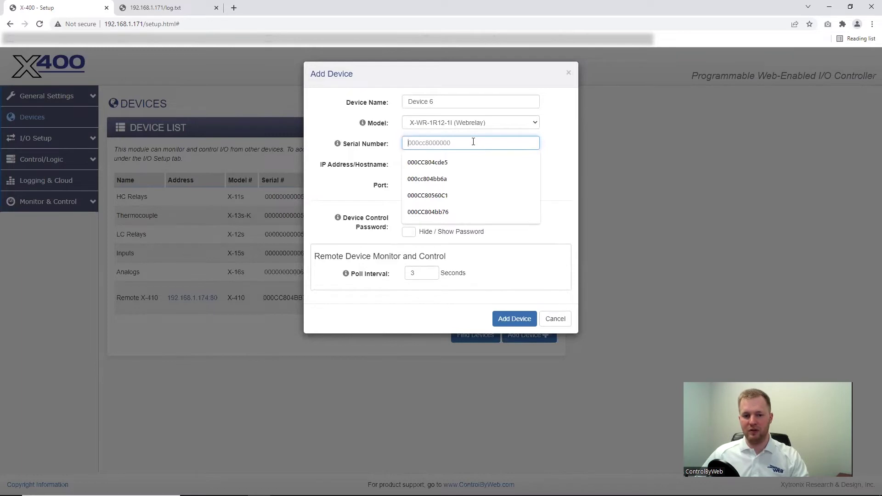
{"action": "left_click", "coordinate": [571, 151]}
{"action": "left_click", "coordinate": [469, 163]}
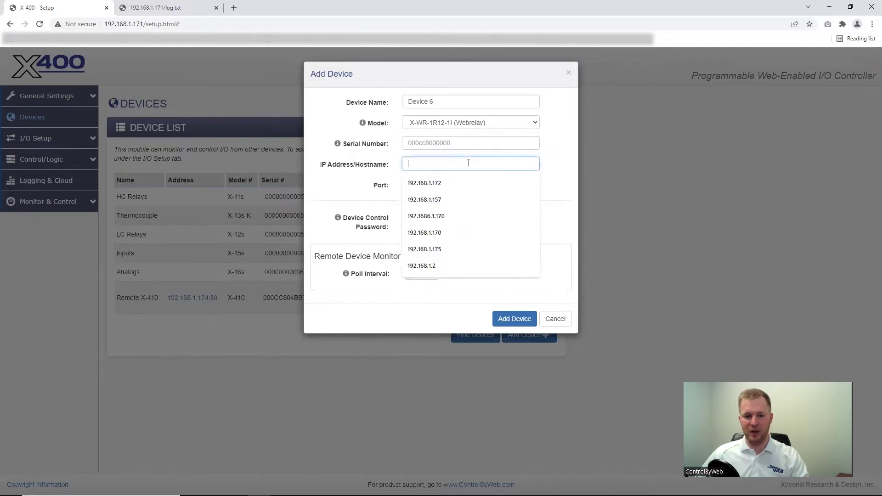
{"action": "left_click", "coordinate": [554, 170]}
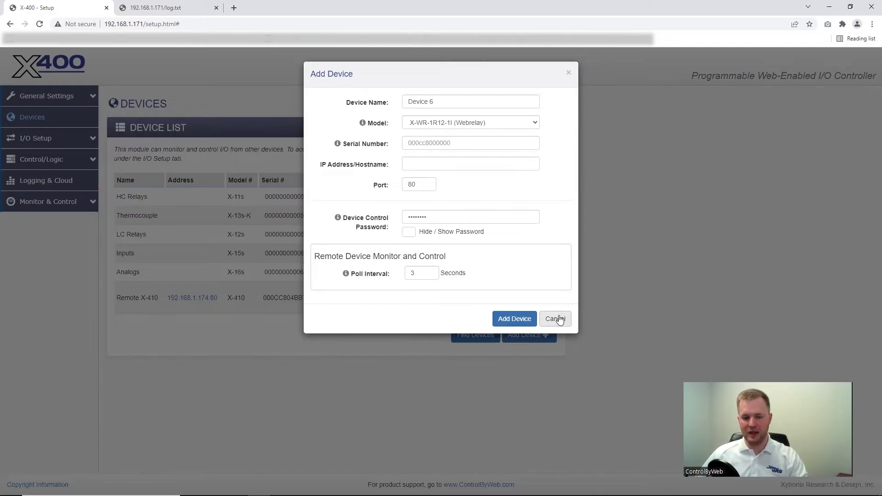
{"action": "mouse_move", "coordinate": [347, 274]}
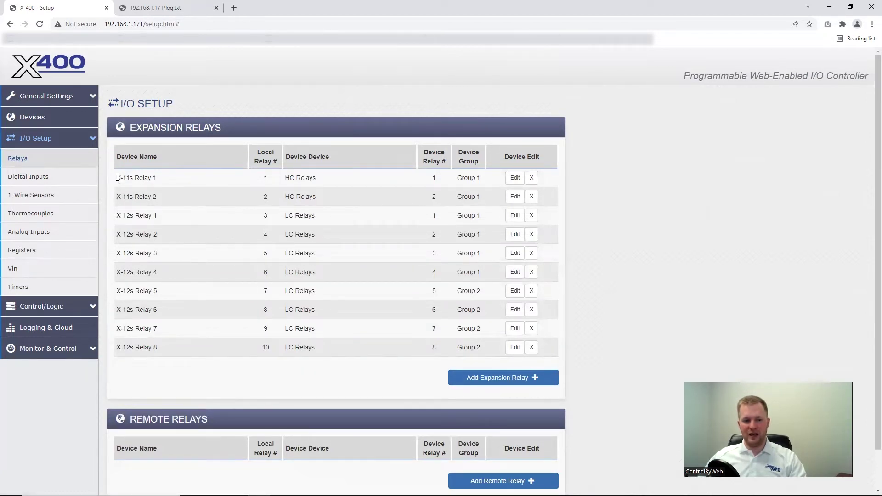
Step: In the expansion relays, open X-11s Relay 1 for editing and check which devices it can be assigned to
{"action": "left_click_drag", "start_coordinate": [118, 178], "coordinate": [134, 178]}
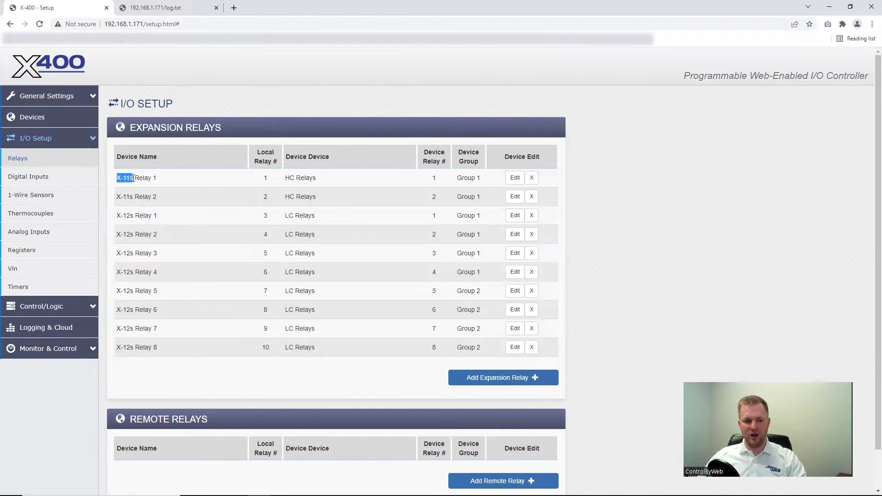
{"action": "left_click", "coordinate": [161, 179]}
{"action": "left_click", "coordinate": [511, 177]}
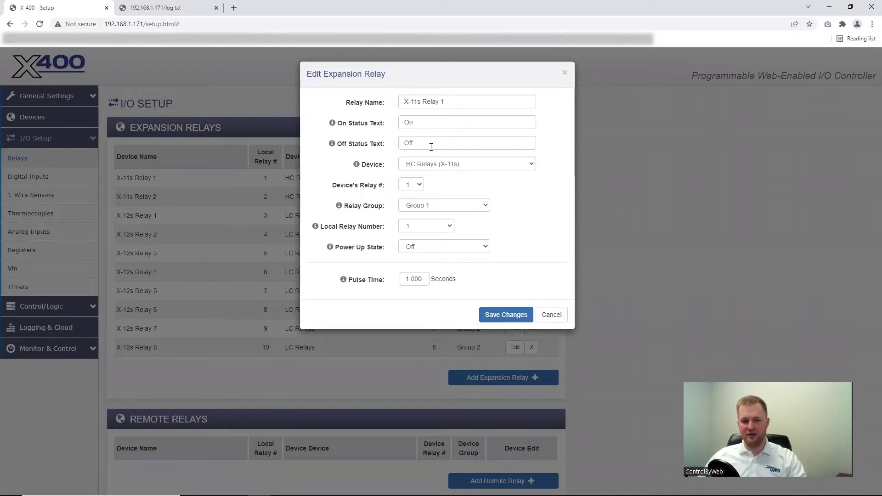
{"action": "left_click", "coordinate": [443, 165]}
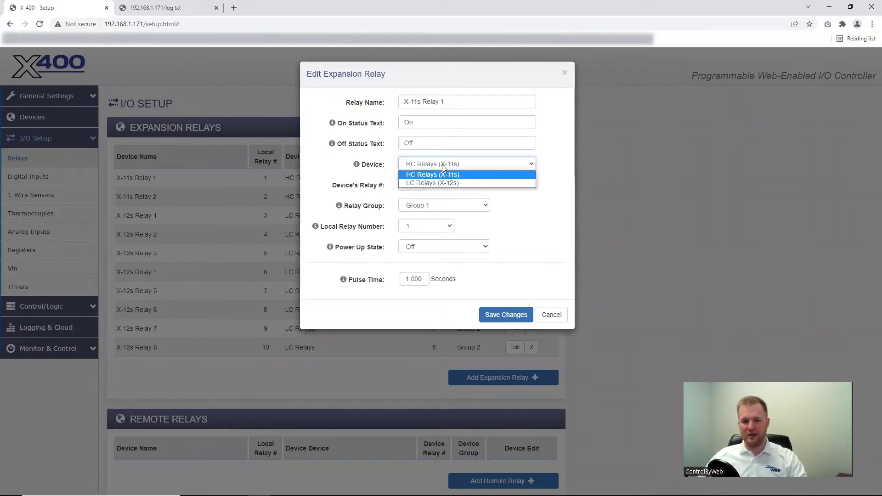
{"action": "left_click", "coordinate": [447, 161]}
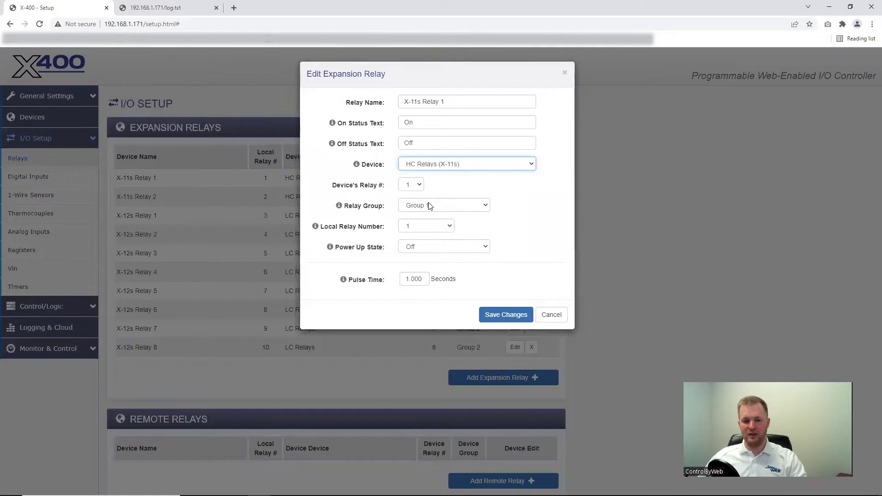
Step: Review the relay group, local relay number, power-up state options and pulse time of X-11s Relay 1, and cancel the edit
{"action": "mouse_move", "coordinate": [337, 207]}
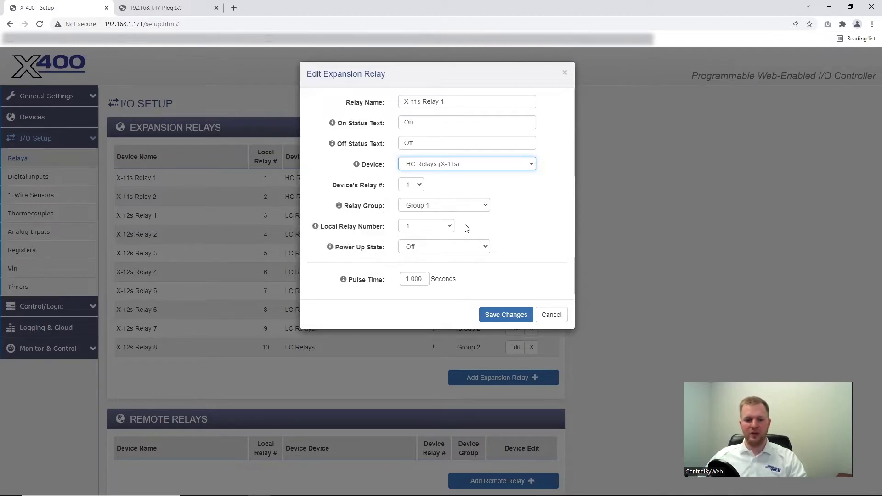
{"action": "mouse_move", "coordinate": [314, 227]}
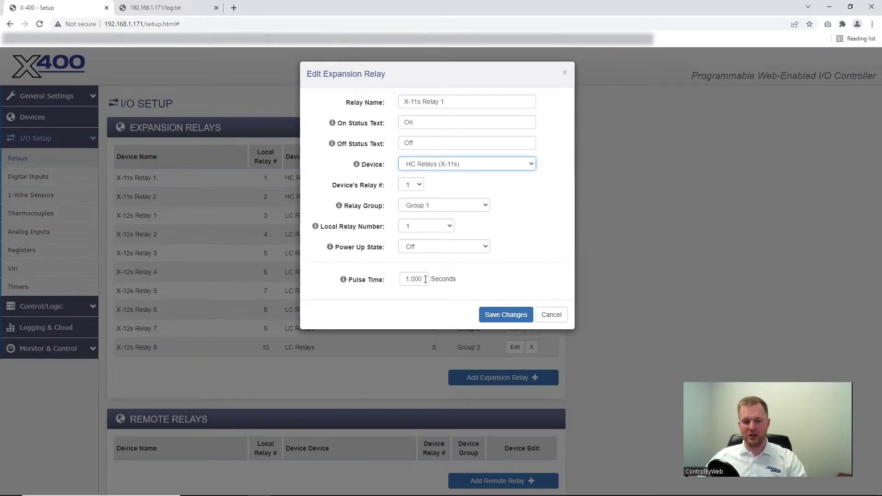
{"action": "left_click", "coordinate": [416, 248]}
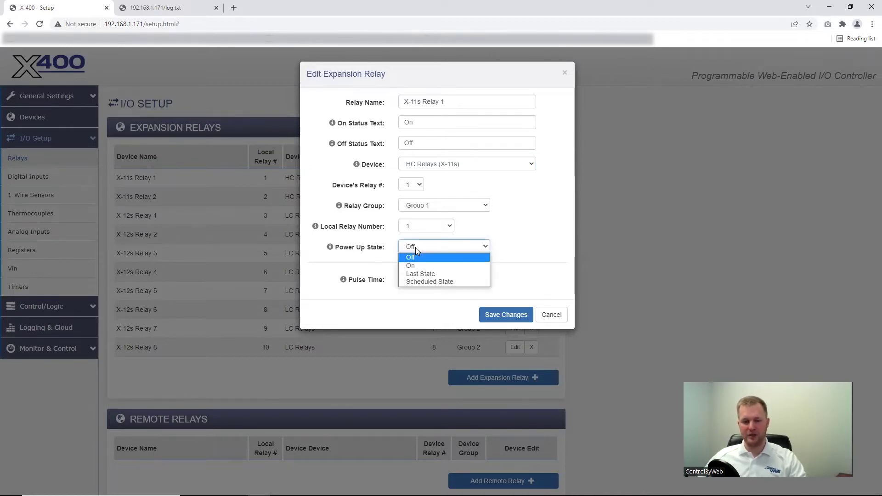
{"action": "left_click", "coordinate": [411, 259]}
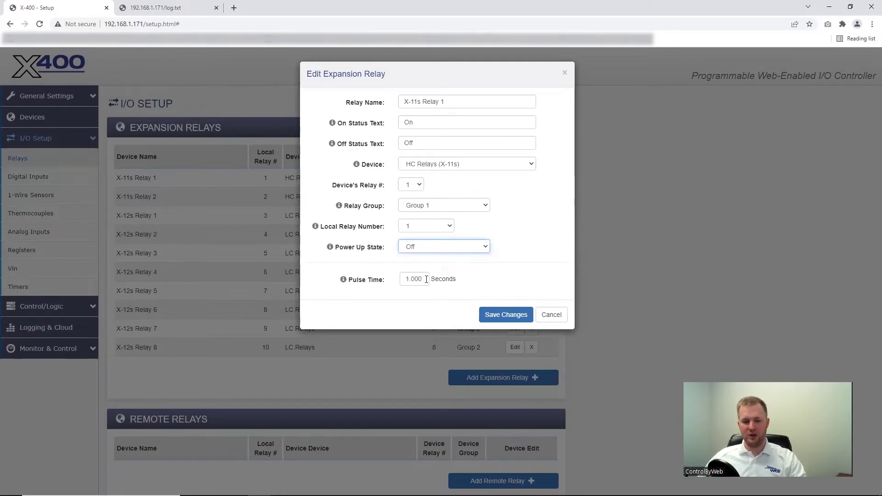
{"action": "mouse_move", "coordinate": [344, 281]}
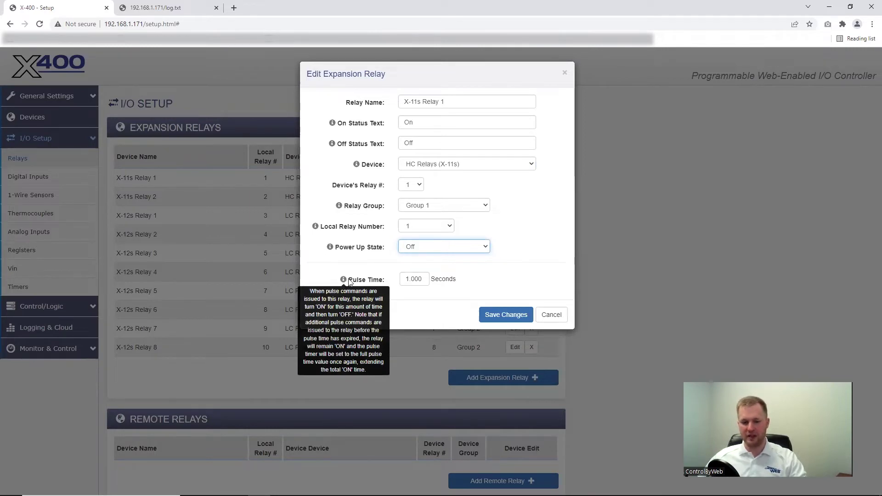
{"action": "left_click", "coordinate": [551, 316]}
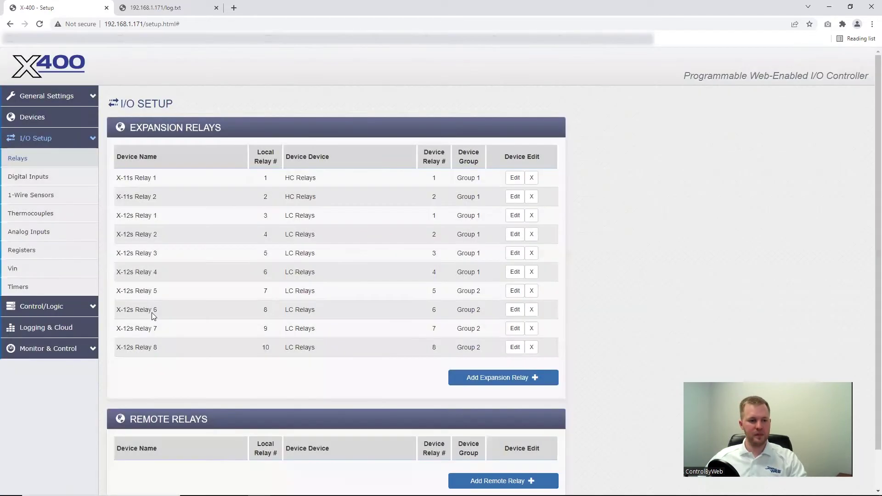
Step: In the expansion digital inputs, open Toggle Switch for editing and preview its Frequency mode settings, including the slope multiplier
{"action": "left_click", "coordinate": [62, 178]}
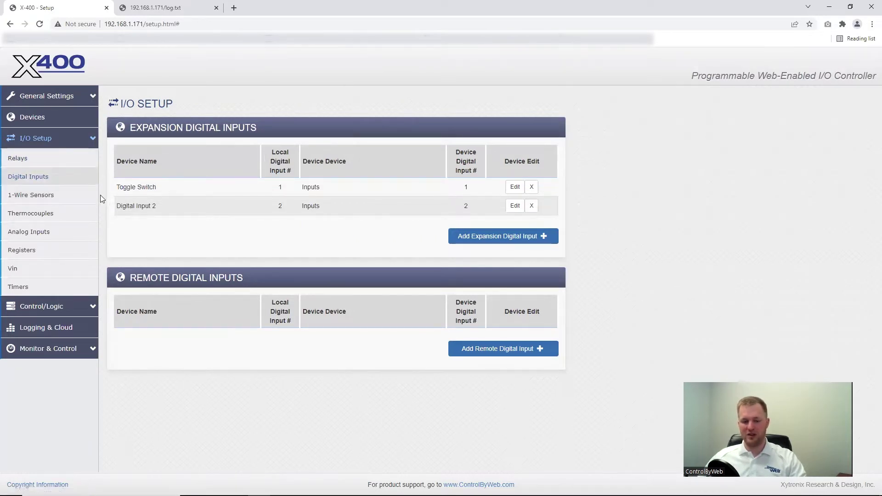
{"action": "left_click", "coordinate": [513, 188]}
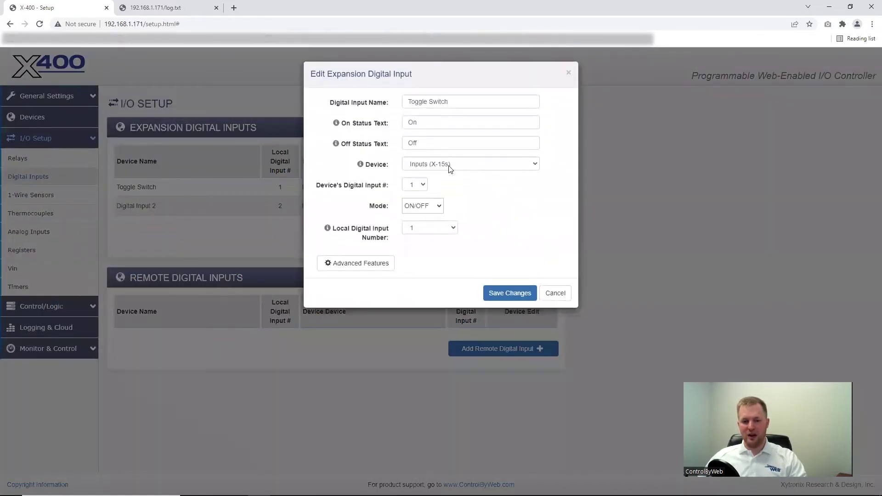
{"action": "left_click", "coordinate": [439, 209]}
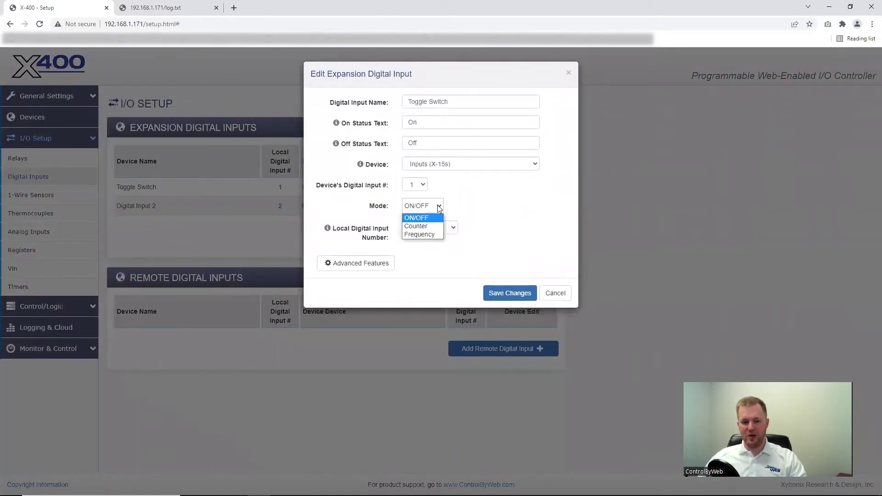
{"action": "left_click", "coordinate": [431, 235]}
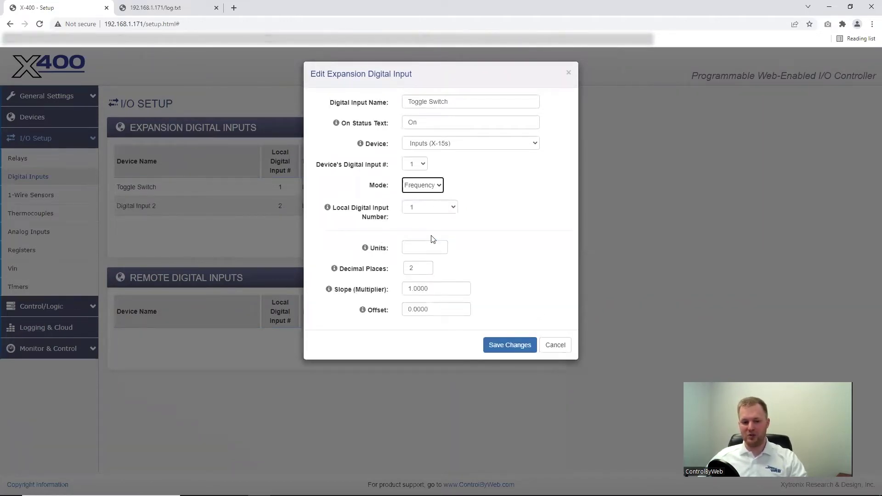
{"action": "triple_click", "coordinate": [435, 289]}
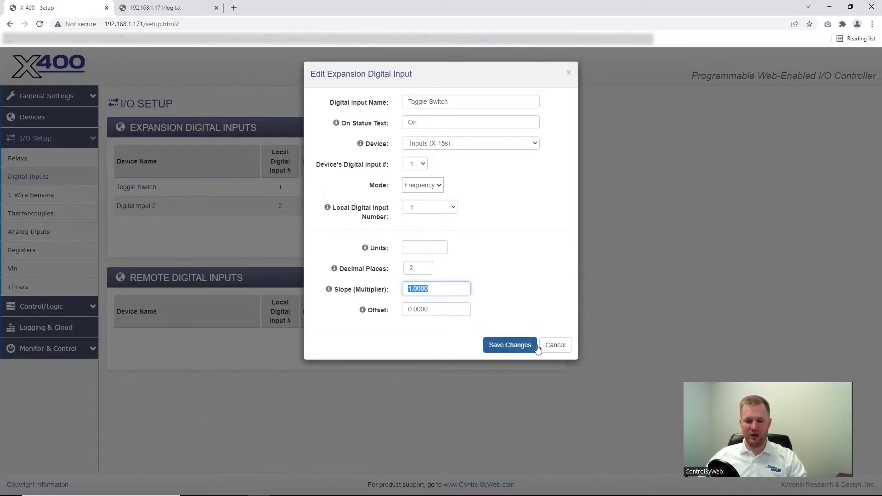
Step: Return Toggle Switch to ON/OFF mode, check its advanced hold-time and on-time measurement options, and cancel the edit
{"action": "left_click", "coordinate": [419, 186]}
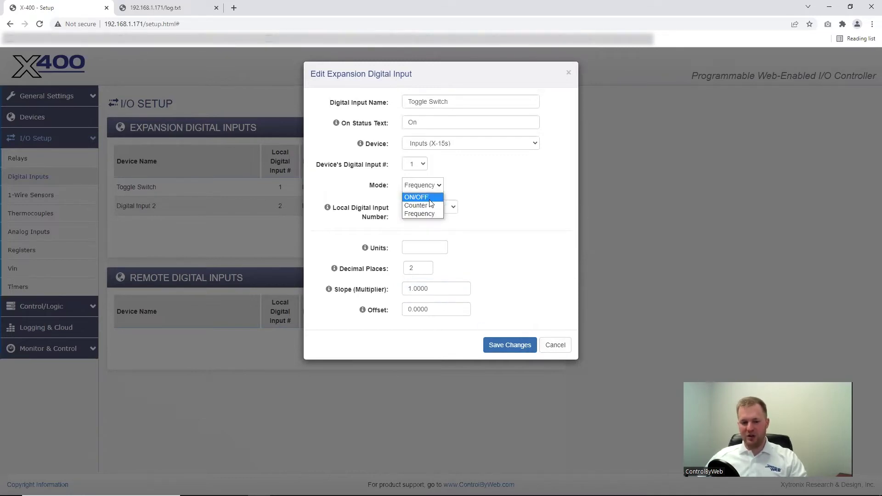
{"action": "left_click", "coordinate": [430, 199]}
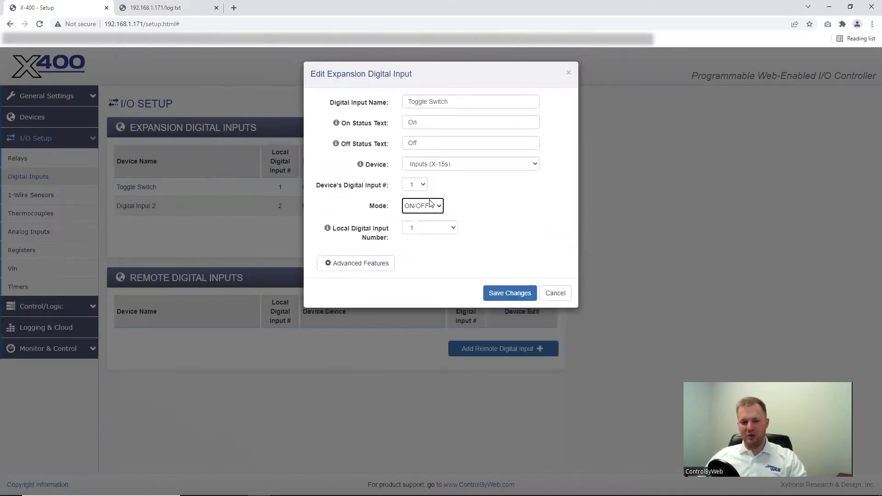
{"action": "left_click", "coordinate": [359, 265]}
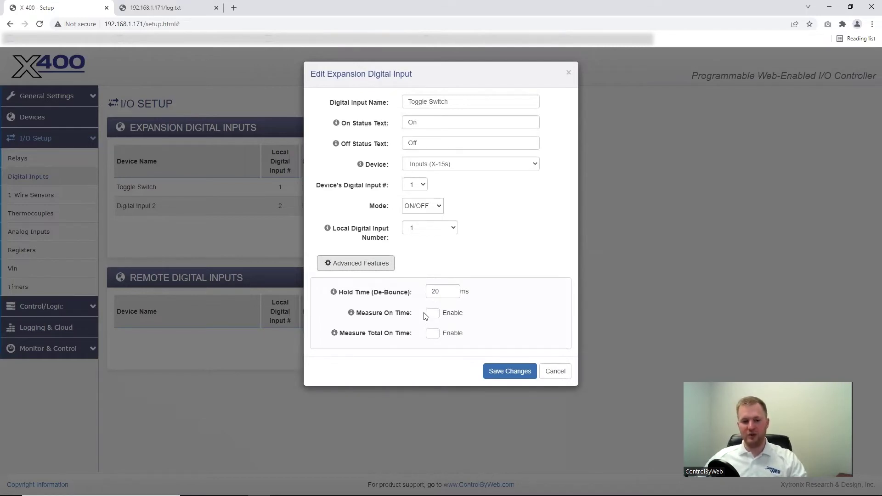
{"action": "left_click", "coordinate": [560, 376]}
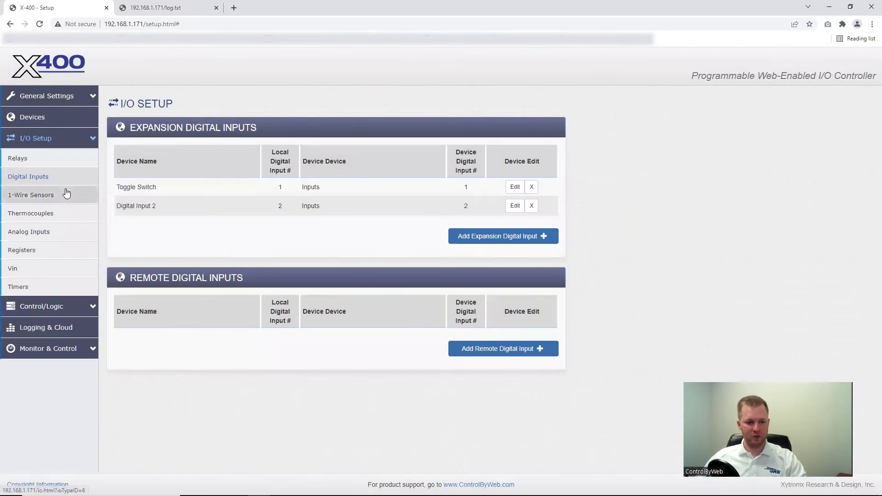
Step: Start adding a 1-Wire sensor, check which sensor IDs can be chosen, and cancel without adding it
{"action": "left_click", "coordinate": [67, 193]}
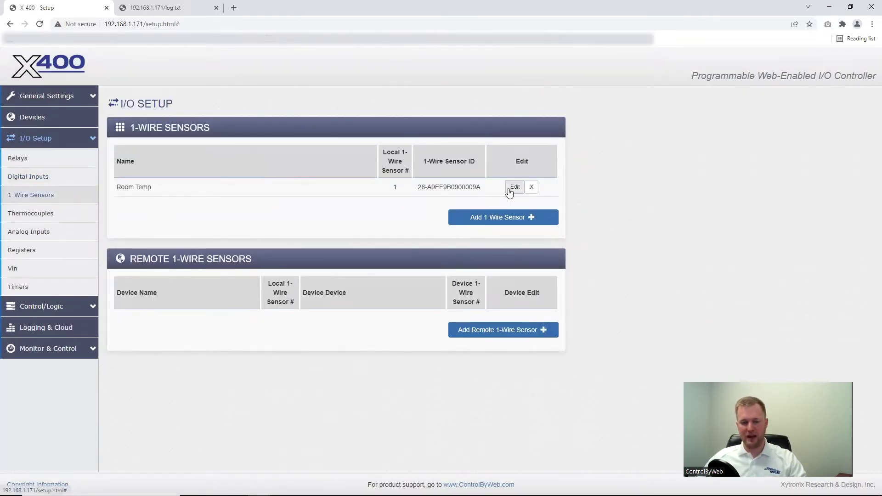
{"action": "left_click", "coordinate": [511, 218]}
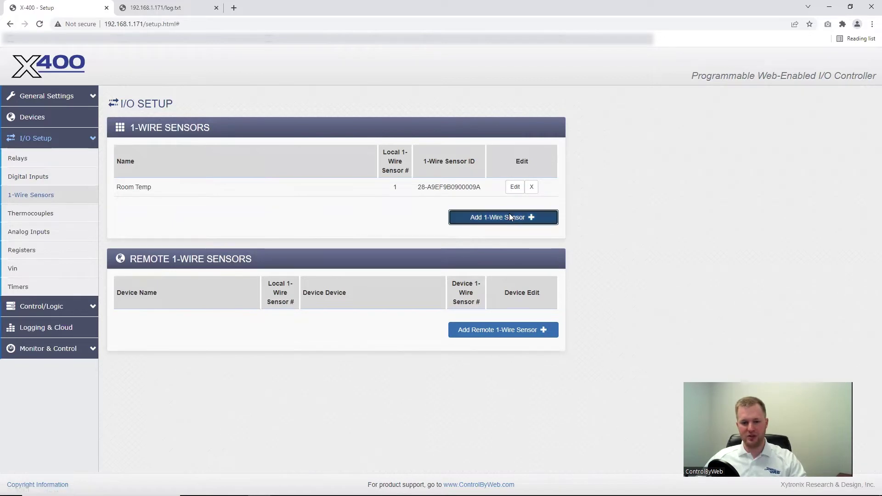
{"action": "left_click", "coordinate": [459, 123]}
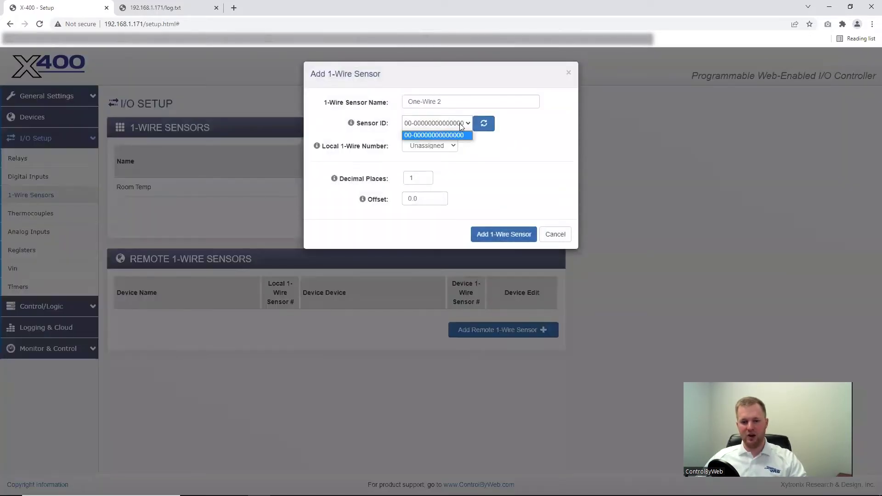
{"action": "left_click", "coordinate": [464, 135]}
{"action": "left_click", "coordinate": [553, 239]}
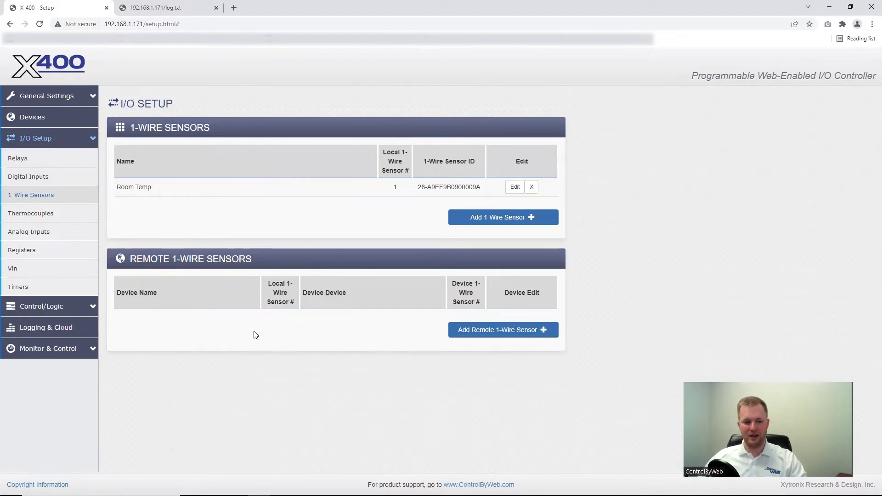
Step: View the expansion thermocouples, and review the analog input settings of Potentiometer 1 without saving
{"action": "left_click", "coordinate": [76, 217]}
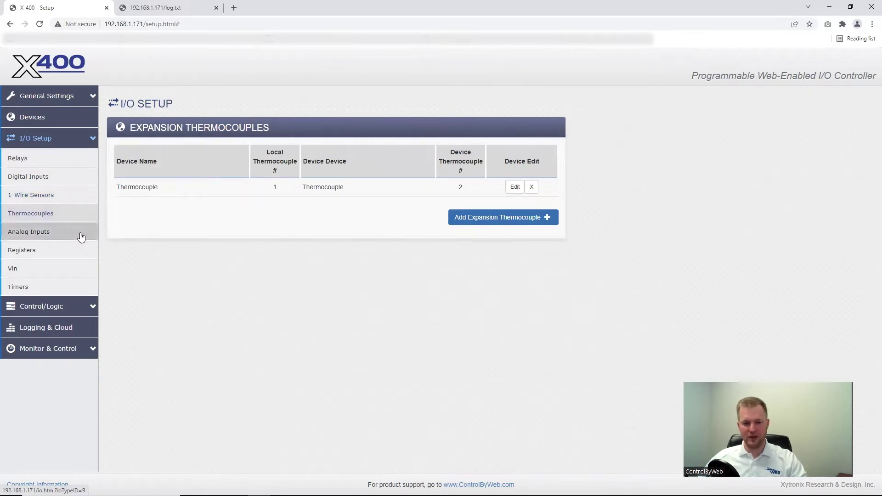
{"action": "left_click", "coordinate": [80, 236]}
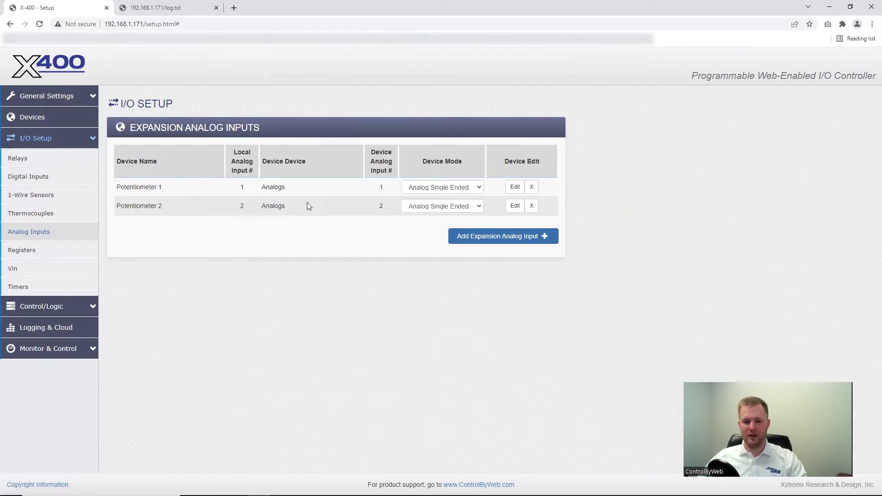
{"action": "left_click", "coordinate": [515, 189]}
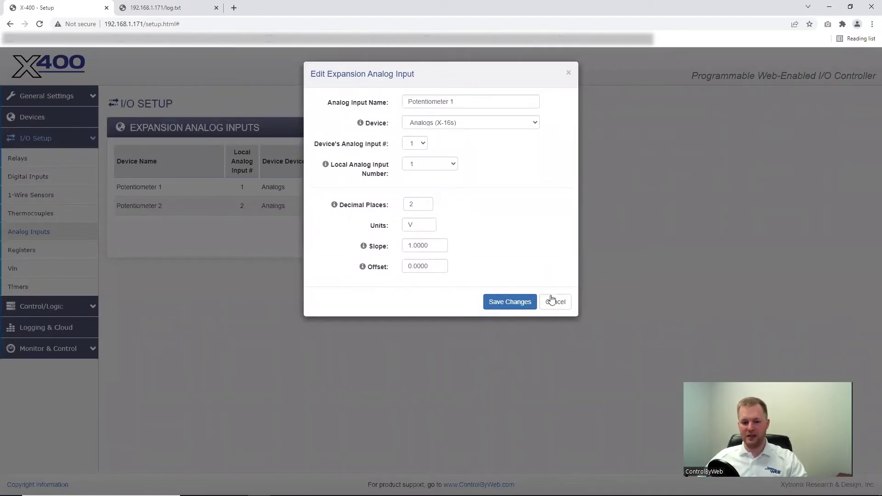
{"action": "left_click", "coordinate": [565, 301]}
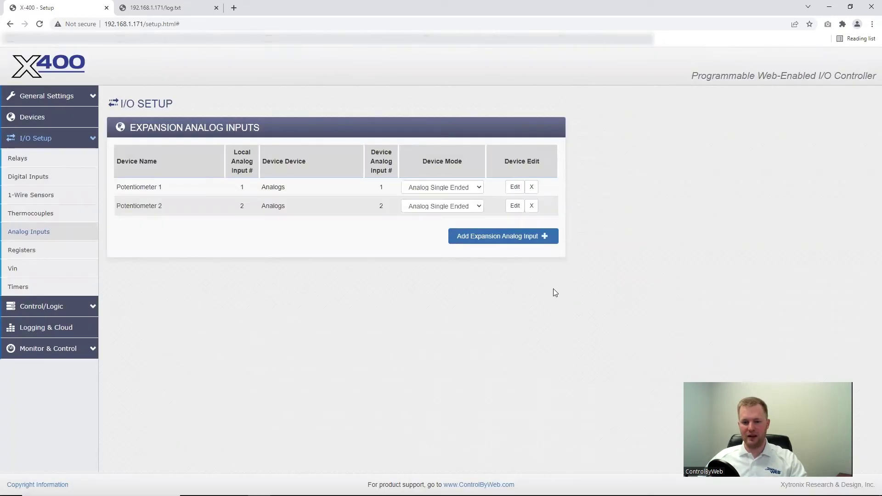
Step: Examine the device mode options of Potentiometer 1, keeping Analog Single Ended selected
{"action": "left_click", "coordinate": [477, 189]}
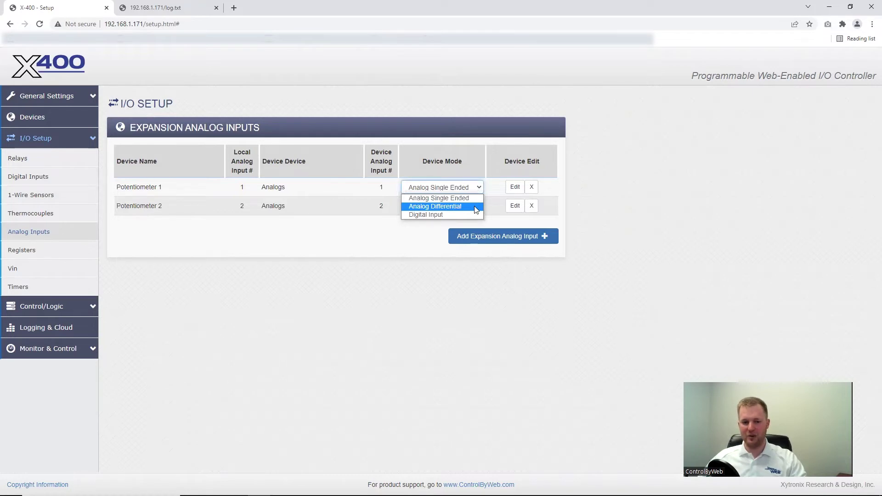
{"action": "left_click", "coordinate": [470, 197]}
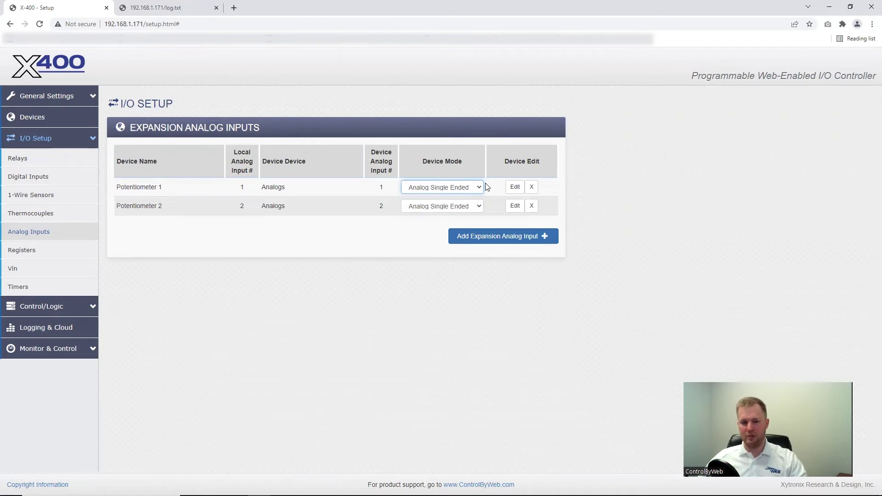
{"action": "left_click", "coordinate": [481, 188]}
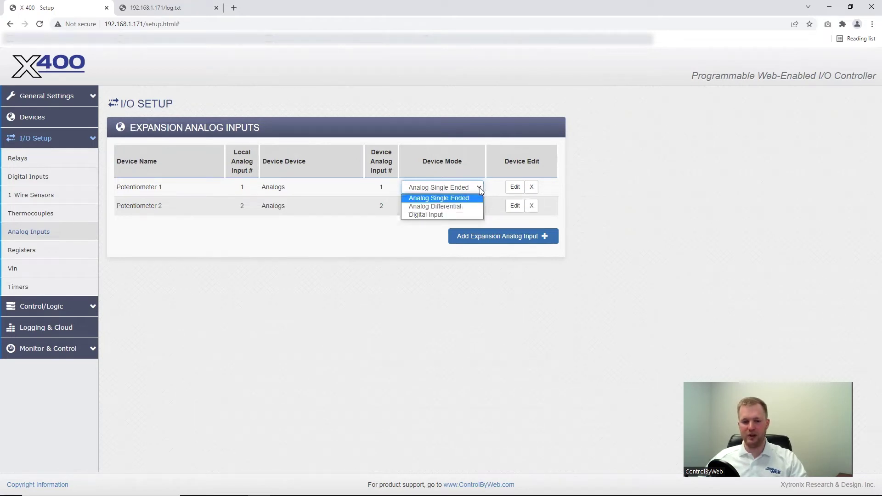
{"action": "left_click", "coordinate": [480, 188]}
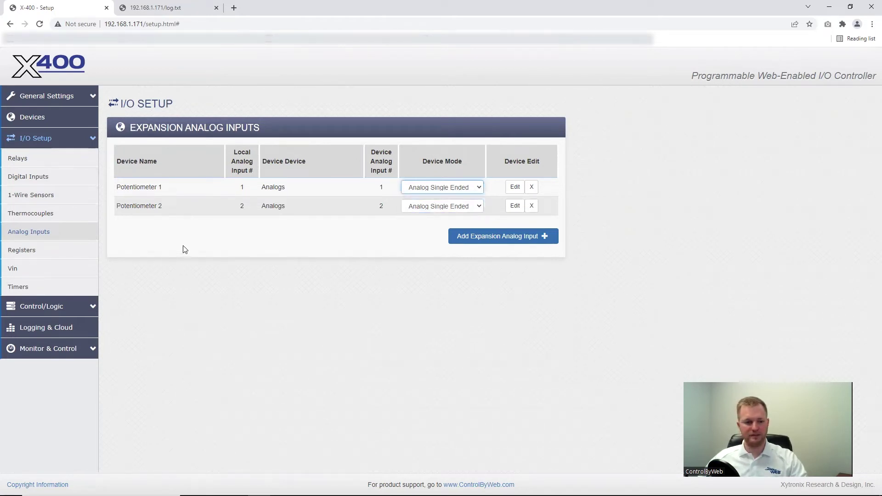
Step: In the registers, review the power-up state, initial value and range settings of Register 1, and close the form without saving
{"action": "left_click", "coordinate": [84, 251]}
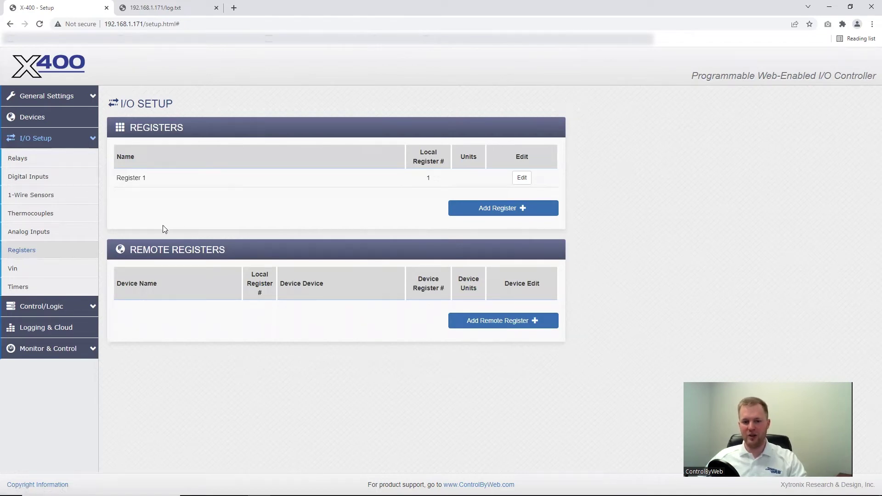
{"action": "left_click", "coordinate": [522, 178]}
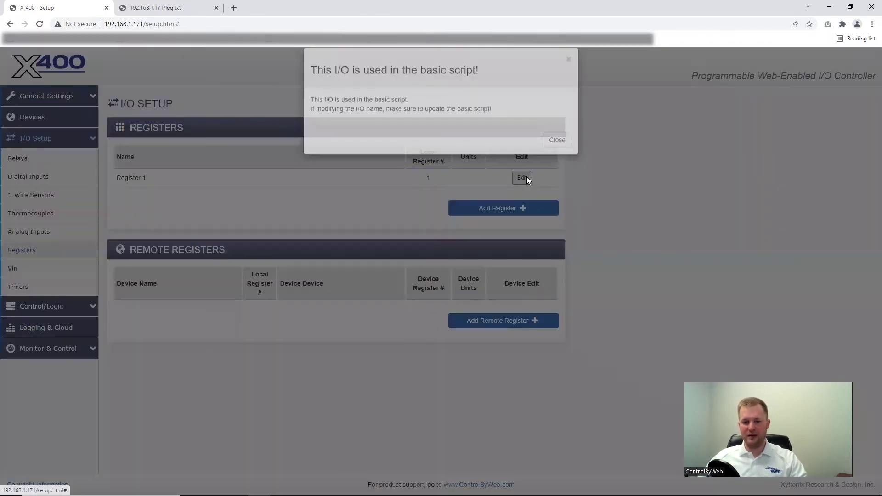
{"action": "left_click", "coordinate": [556, 153]}
{"action": "left_click", "coordinate": [522, 178]}
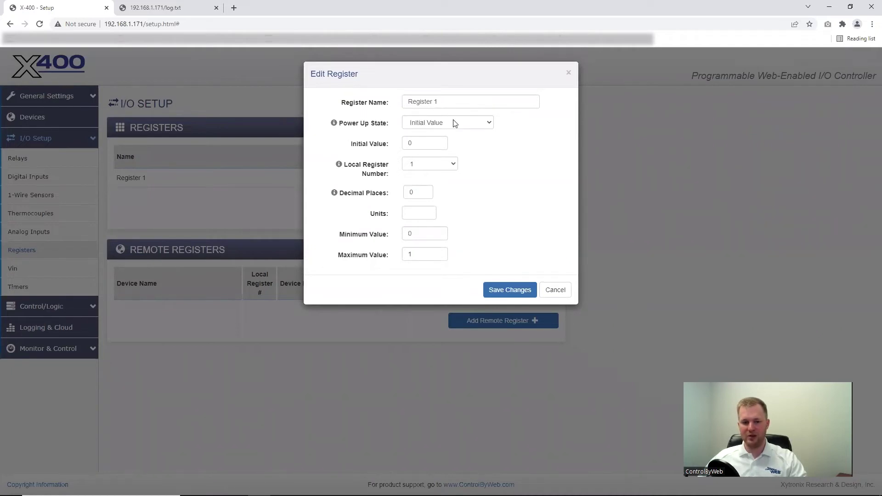
{"action": "left_click", "coordinate": [567, 75]}
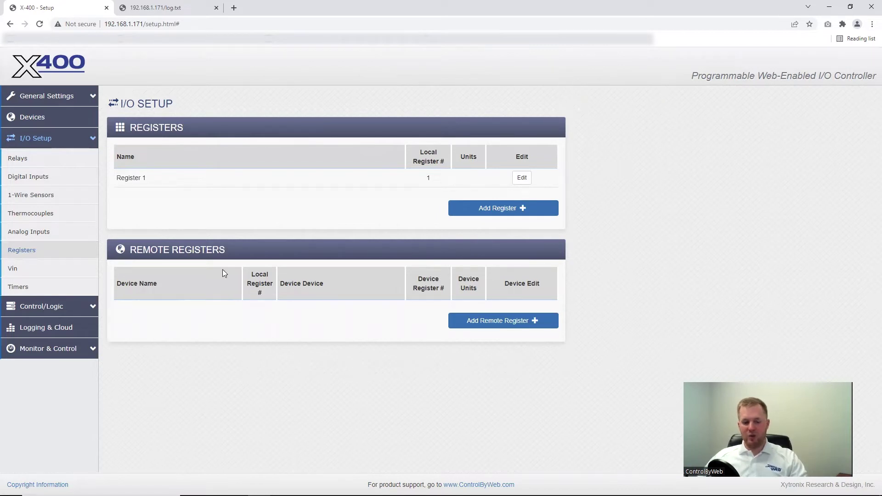
Step: Go to the Vin setup and open the controller's own Vin input for editing
{"action": "left_click", "coordinate": [43, 269]}
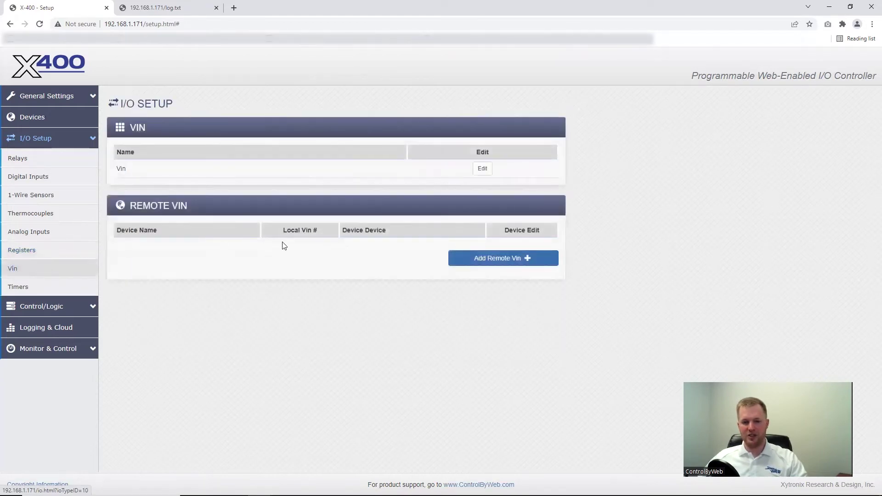
{"action": "left_click", "coordinate": [483, 168]}
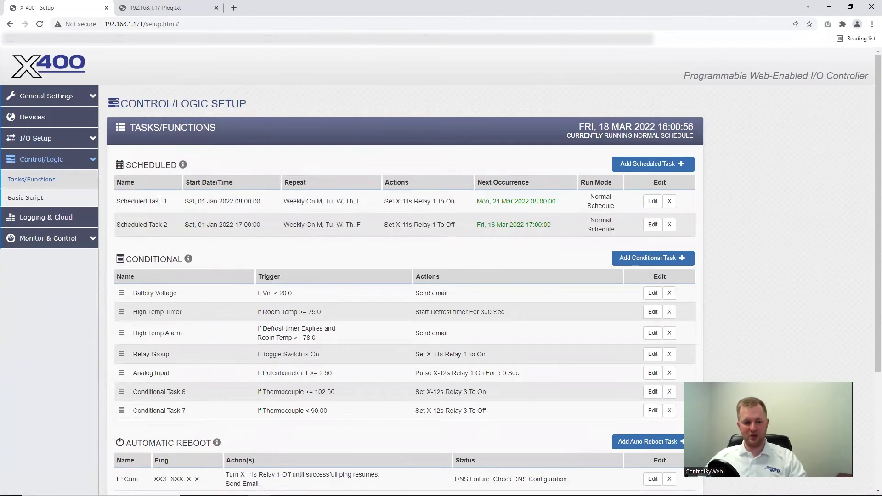
Step: In the control/logic setup, look over the scheduled, conditional and automatic reboot tasks and the override schedules
{"action": "scroll", "coordinate": [161, 205], "scroll_direction": "down", "scroll_amount": 1}
{"action": "scroll", "coordinate": [168, 228], "scroll_direction": "down", "scroll_amount": 1}
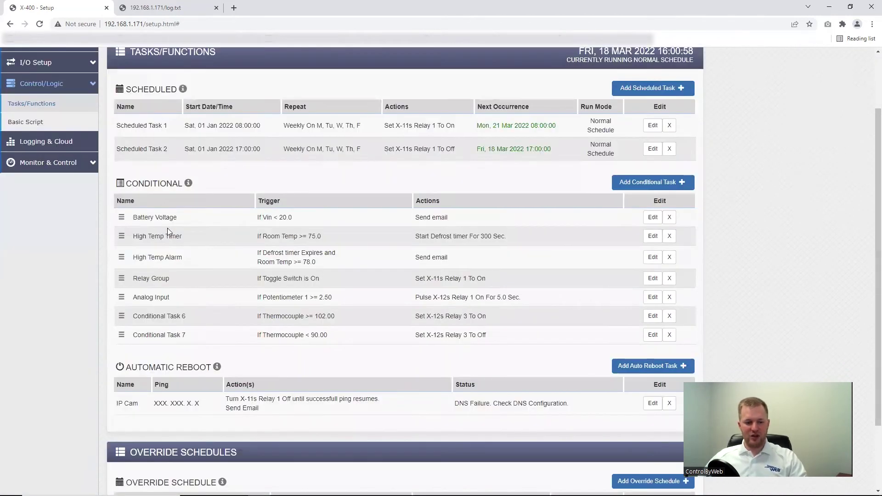
{"action": "scroll", "coordinate": [199, 292], "scroll_direction": "down", "scroll_amount": 1}
{"action": "scroll", "coordinate": [235, 368], "scroll_direction": "down", "scroll_amount": 1}
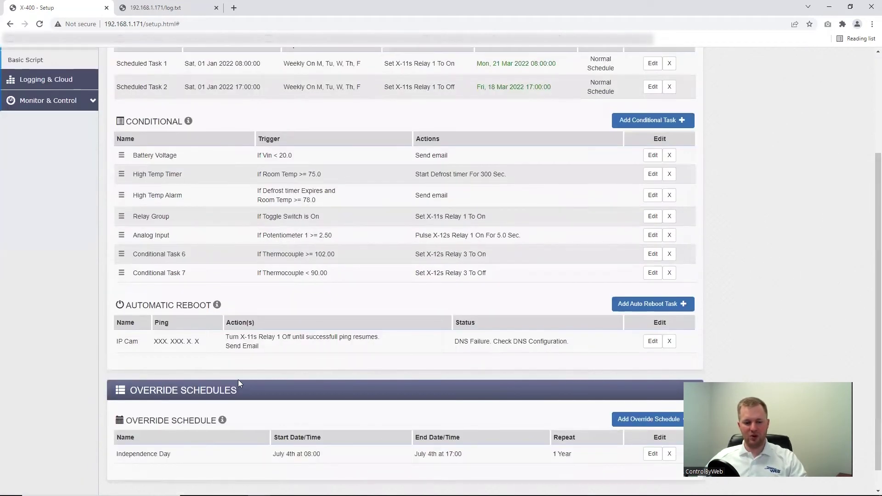
{"action": "scroll", "coordinate": [241, 388], "scroll_direction": "up", "scroll_amount": 3}
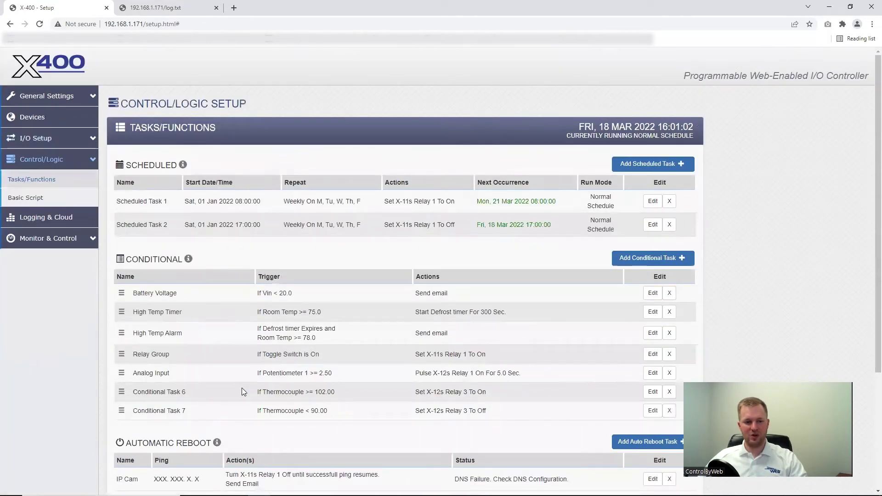
{"action": "scroll", "coordinate": [211, 179], "scroll_direction": "down", "scroll_amount": 1}
{"action": "scroll", "coordinate": [212, 188], "scroll_direction": "down", "scroll_amount": 1}
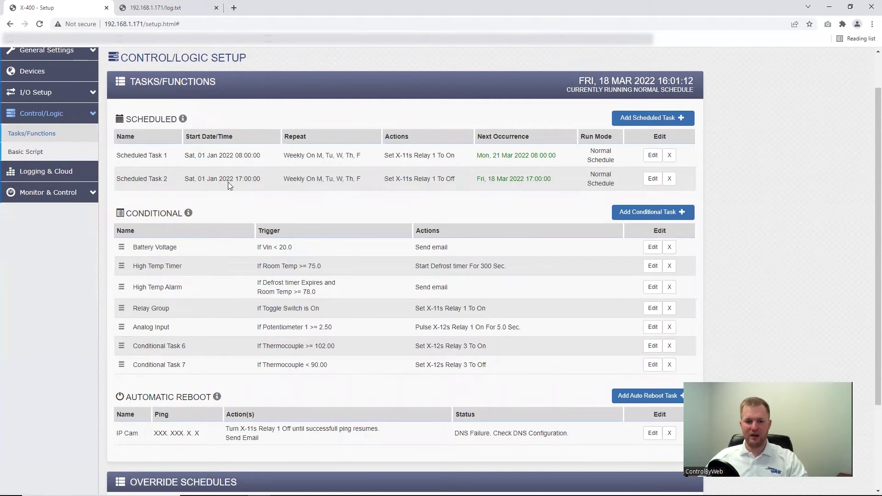
Step: Open Scheduled Task 1 for editing and review its run mode and condition options, keeping Normal Schedule and no condition
{"action": "left_click", "coordinate": [651, 156]}
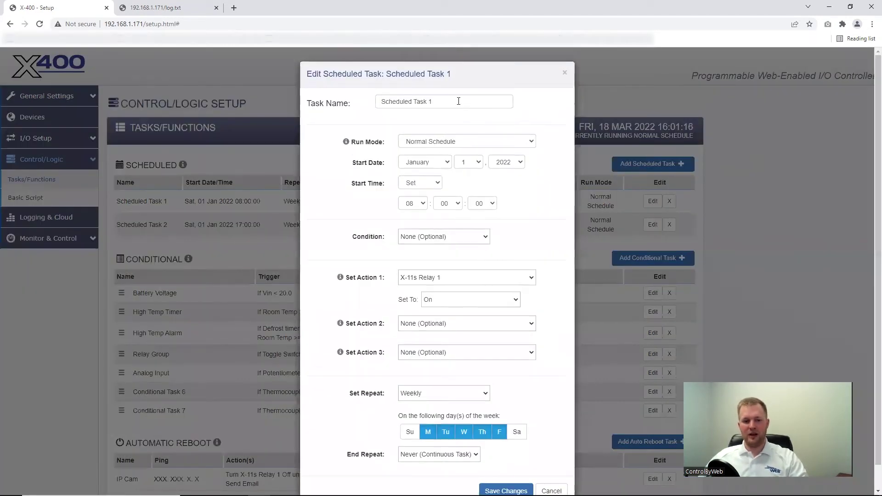
{"action": "left_click", "coordinate": [441, 140]}
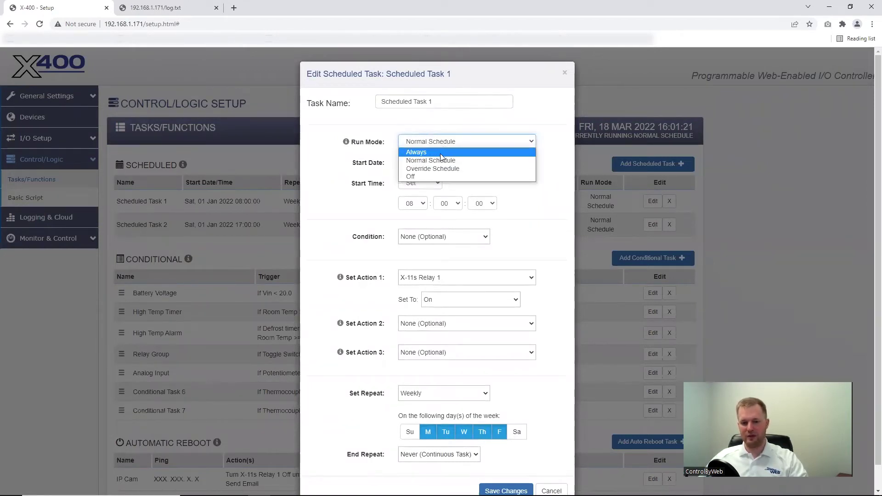
{"action": "left_click", "coordinate": [440, 160]}
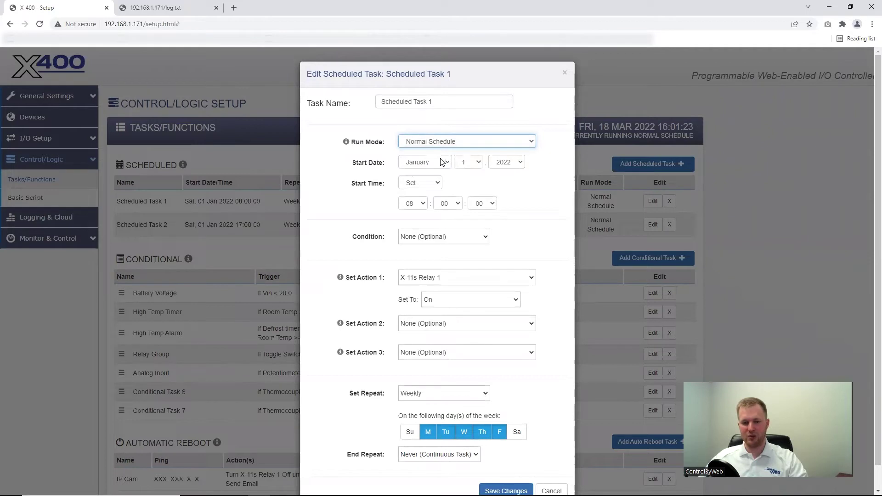
{"action": "scroll", "coordinate": [442, 162], "scroll_direction": "down", "scroll_amount": 1}
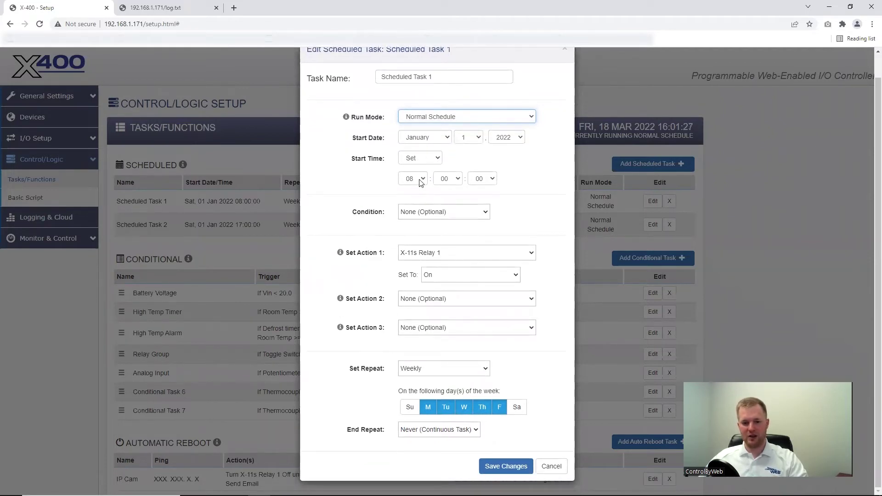
{"action": "left_click", "coordinate": [426, 213]}
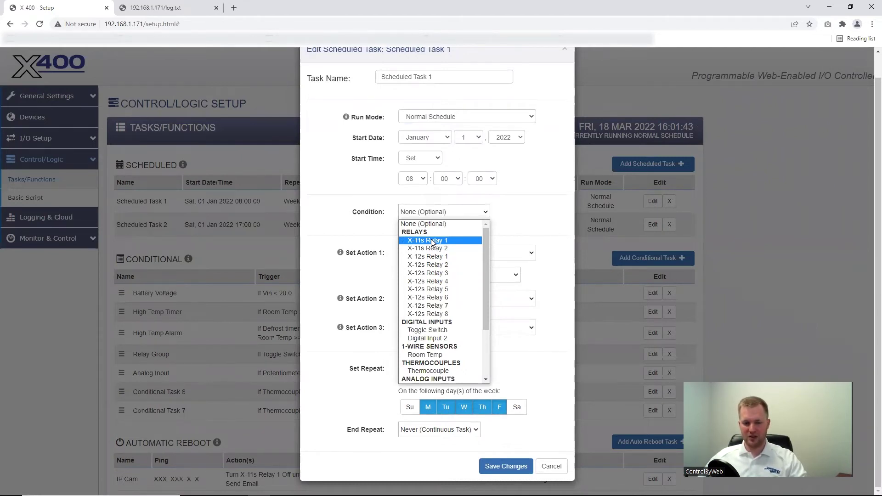
{"action": "left_click", "coordinate": [444, 223]}
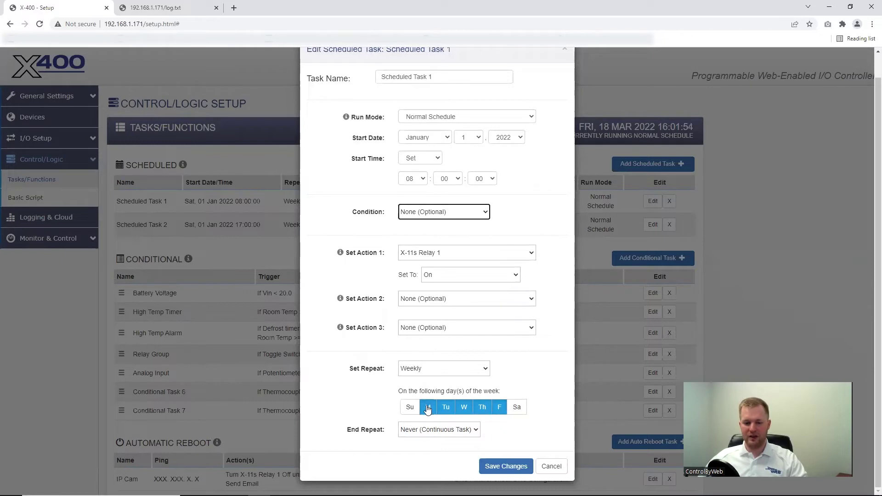
Step: Review Scheduled Task 1's repeat, weekday and end-repeat options, keeping Weekly and Never (Continuous Task), and save the task
{"action": "left_click", "coordinate": [428, 374]}
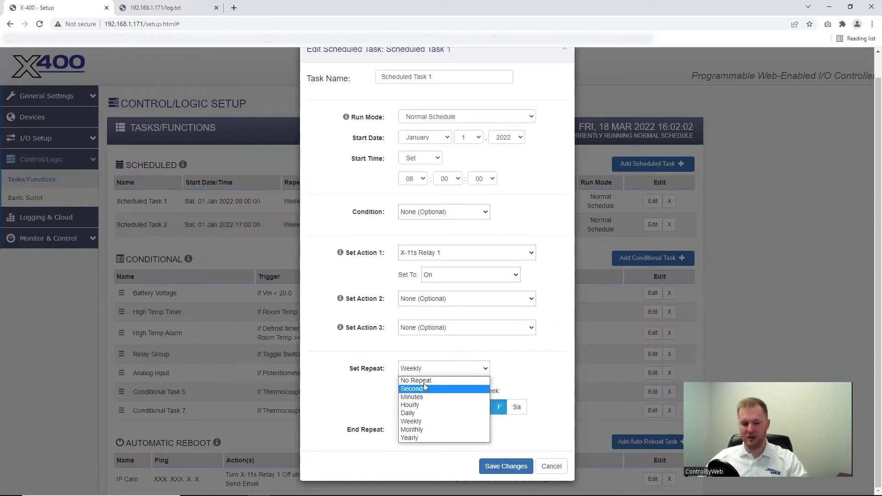
{"action": "left_click", "coordinate": [440, 368]}
{"action": "left_click", "coordinate": [430, 408]}
{"action": "left_click", "coordinate": [425, 408]}
{"action": "left_click", "coordinate": [430, 430]}
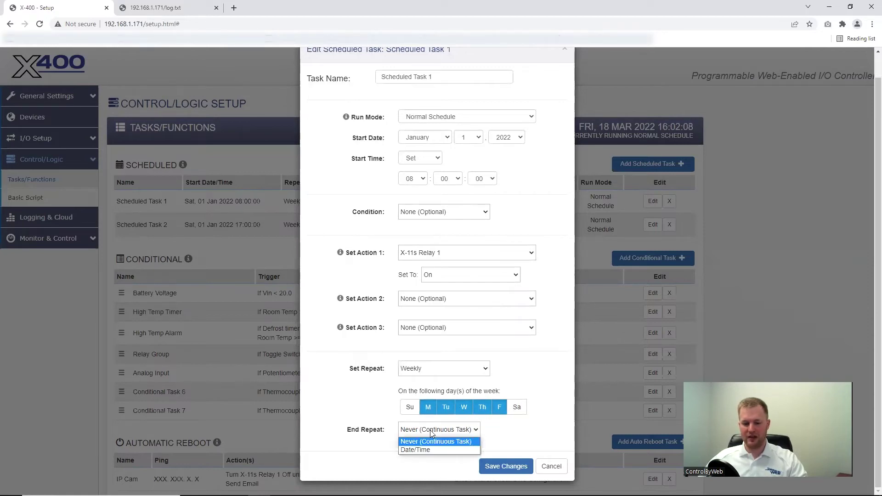
{"action": "left_click", "coordinate": [429, 430]}
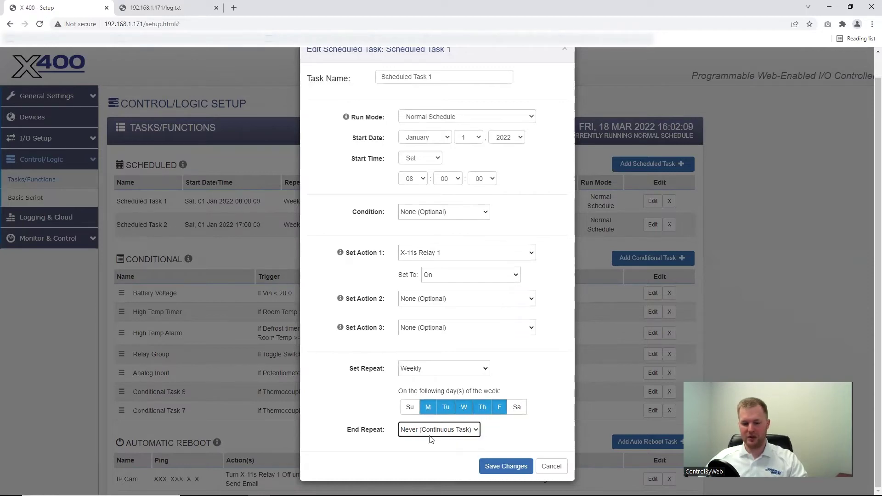
{"action": "left_click", "coordinate": [522, 467]}
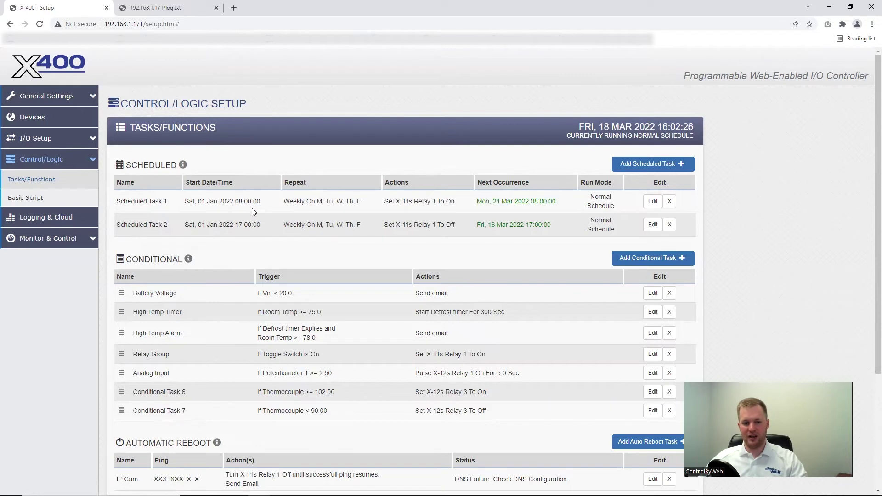
Step: Compare the start times of Scheduled Task 1 and Scheduled Task 2 in the scheduled task list
{"action": "left_click_drag", "start_coordinate": [235, 203], "coordinate": [259, 205]}
{"action": "left_click", "coordinate": [269, 205]}
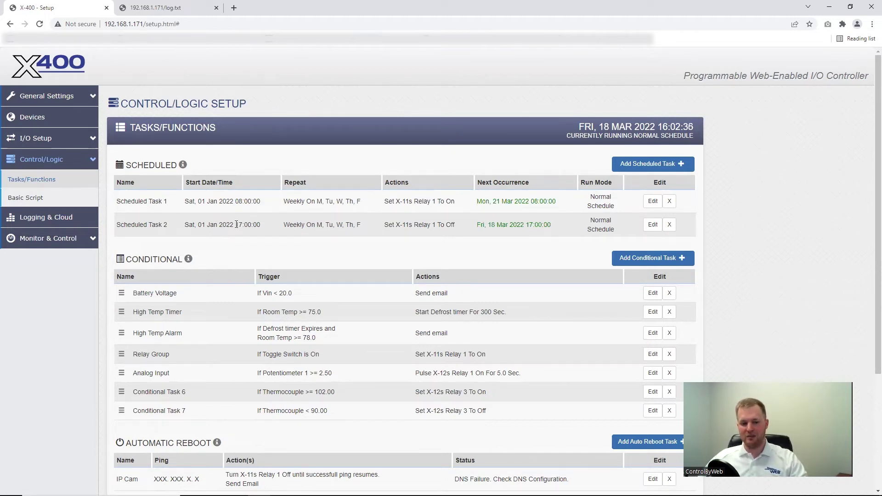
{"action": "left_click_drag", "start_coordinate": [236, 224], "coordinate": [245, 224]}
{"action": "left_click", "coordinate": [269, 243]}
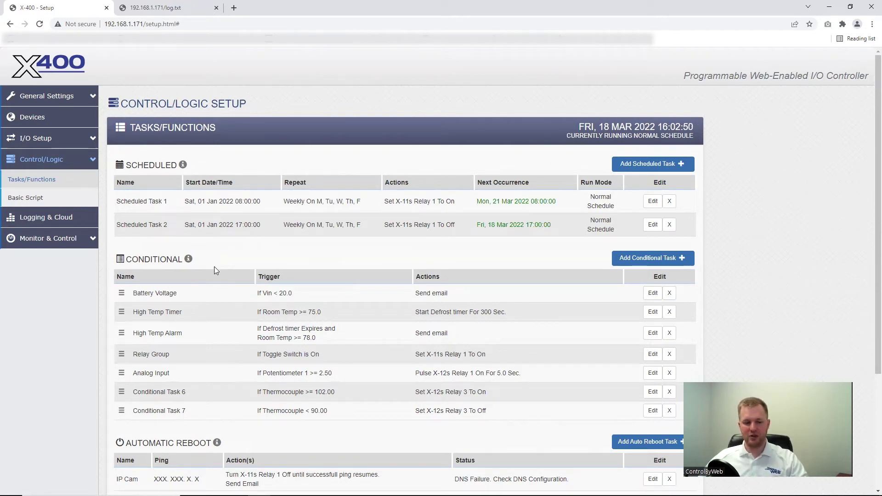
Step: Open the High Temp Timer conditional task, review its trigger and timer action settings, and save it
{"action": "scroll", "coordinate": [222, 268], "scroll_direction": "down", "scroll_amount": 1}
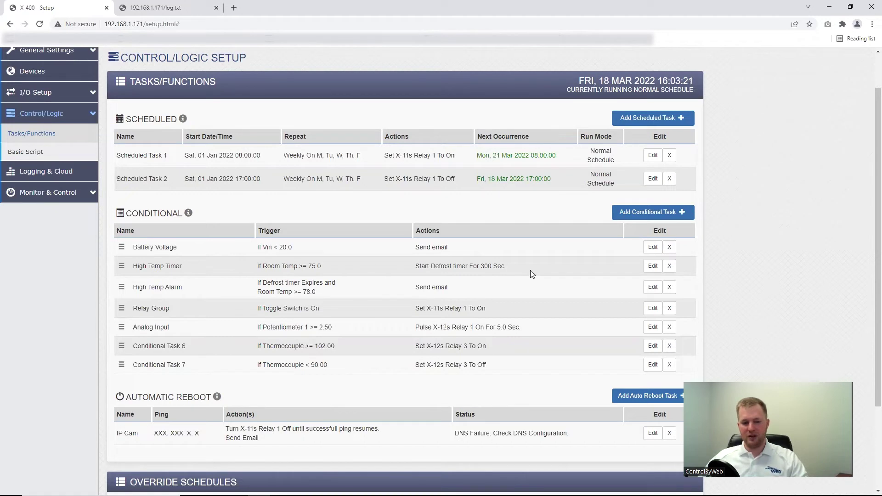
{"action": "left_click", "coordinate": [652, 266]}
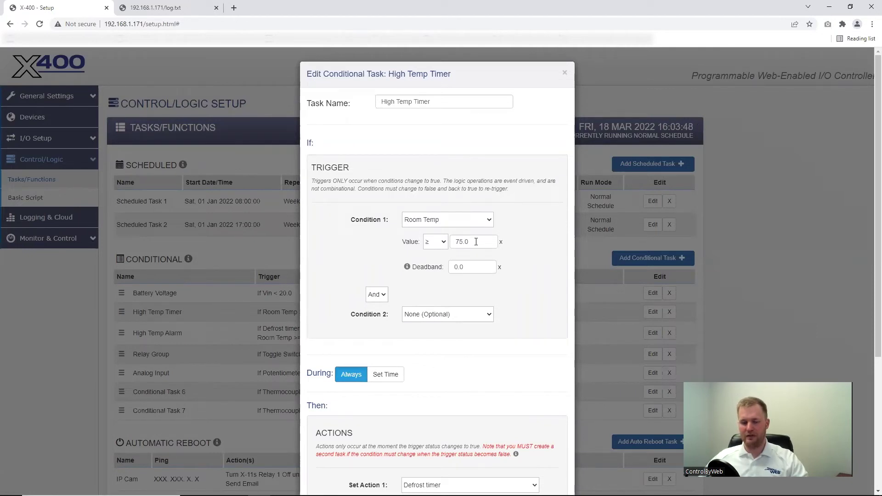
{"action": "scroll", "coordinate": [476, 241], "scroll_direction": "down", "scroll_amount": 3}
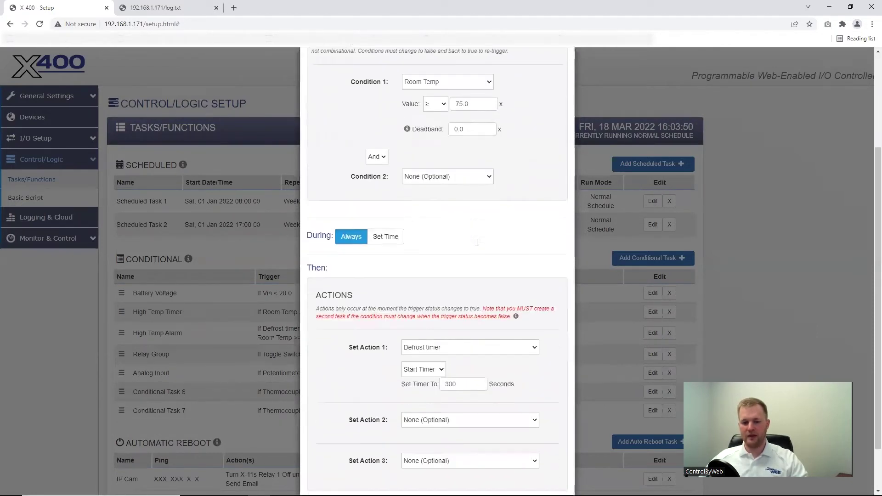
{"action": "scroll", "coordinate": [394, 287], "scroll_direction": "down", "scroll_amount": 1}
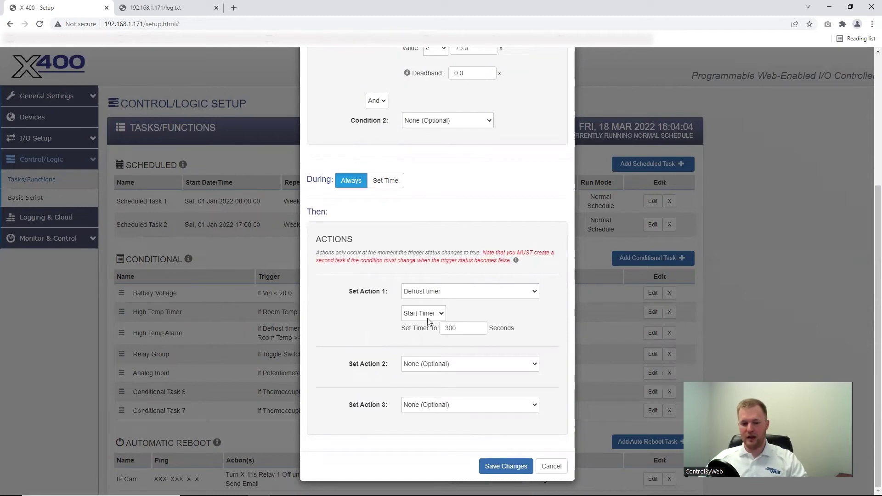
{"action": "left_click", "coordinate": [492, 467]}
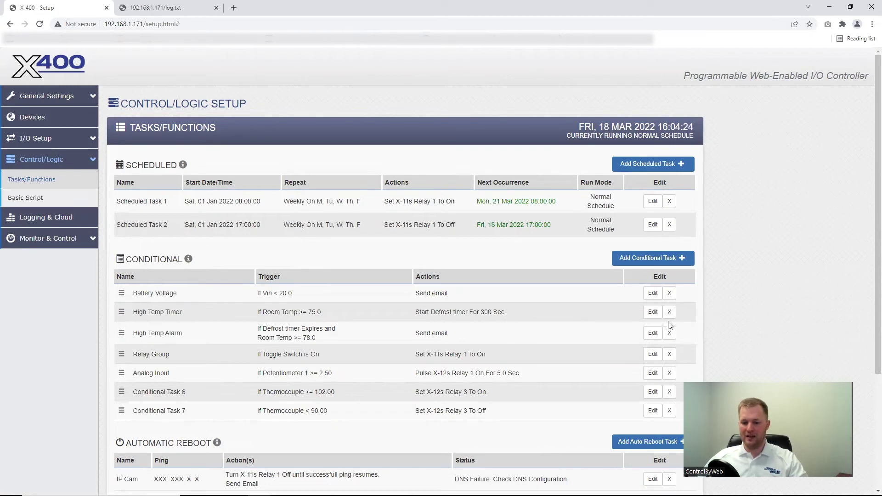
Step: Open the High Temp Alarm conditional task, review its two trigger conditions and email action, and save it
{"action": "left_click", "coordinate": [653, 335]}
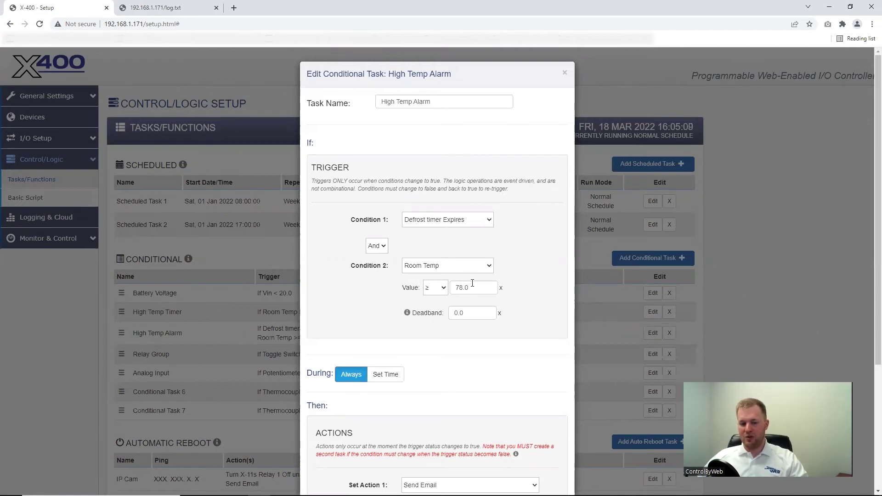
{"action": "scroll", "coordinate": [466, 295], "scroll_direction": "down", "scroll_amount": 2}
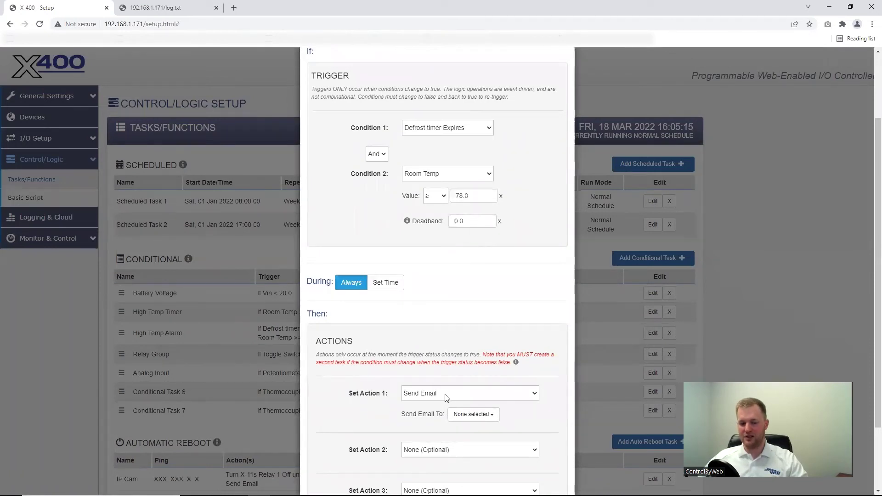
{"action": "scroll", "coordinate": [443, 397], "scroll_direction": "down", "scroll_amount": 2}
{"action": "left_click", "coordinate": [497, 464]}
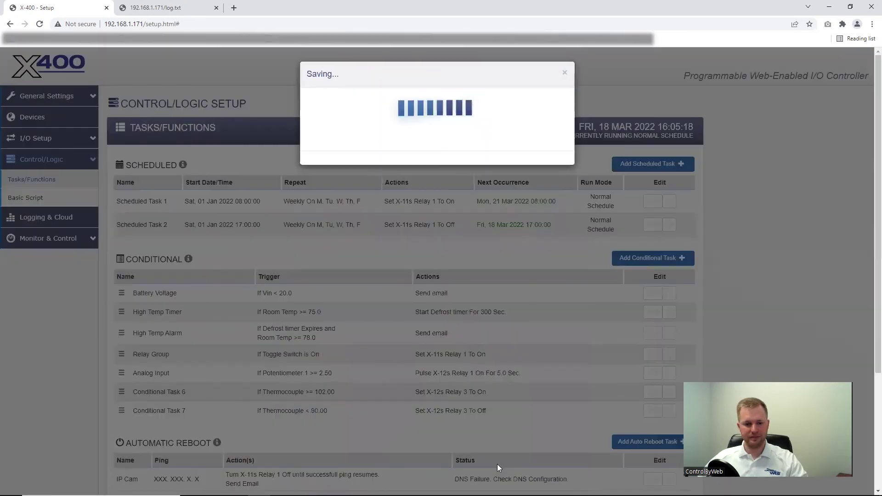
Step: Open the IP Cam automatic reboot task, review its ping settings and reboot options, and close it without saving
{"action": "scroll", "coordinate": [404, 338], "scroll_direction": "down", "scroll_amount": 2}
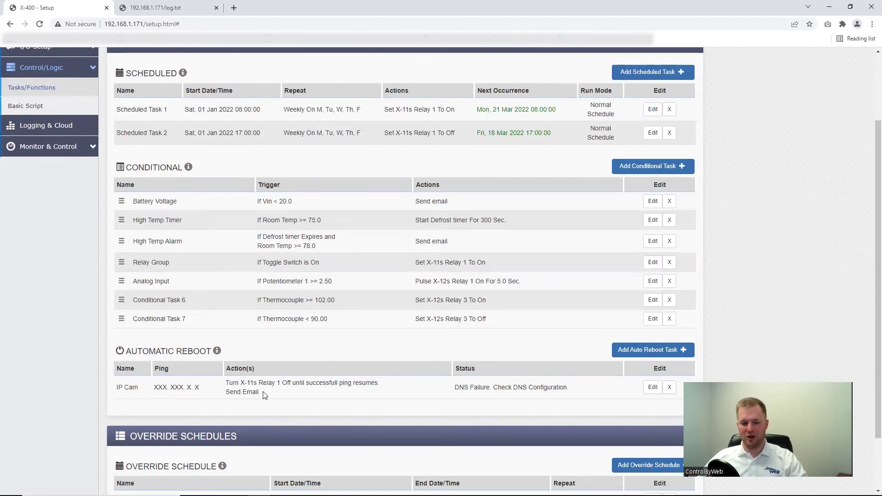
{"action": "left_click", "coordinate": [653, 387]}
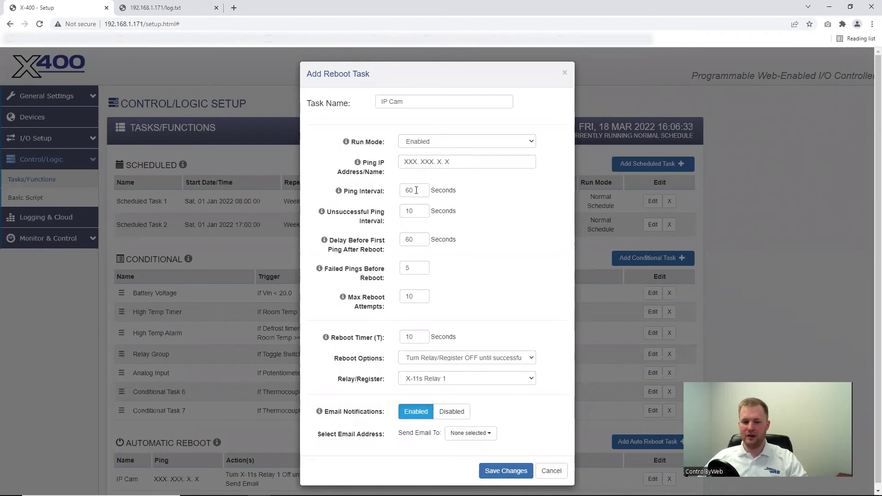
{"action": "left_click", "coordinate": [455, 359]}
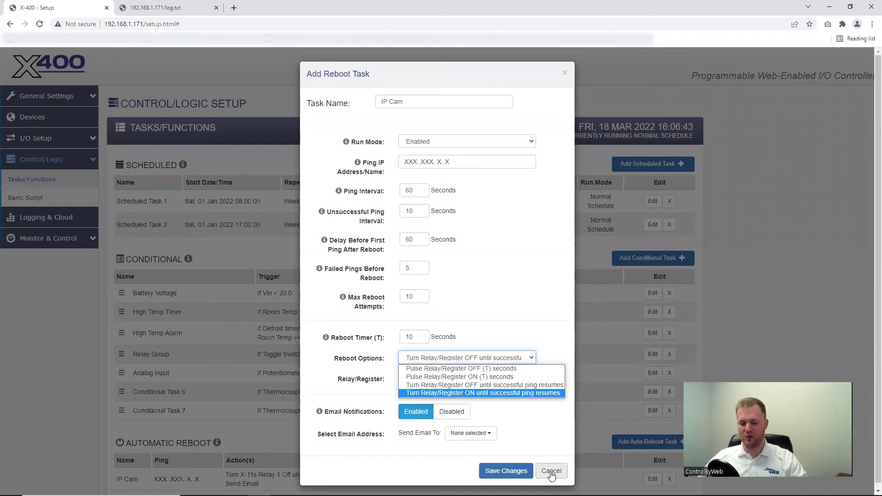
{"action": "left_click", "coordinate": [551, 471]}
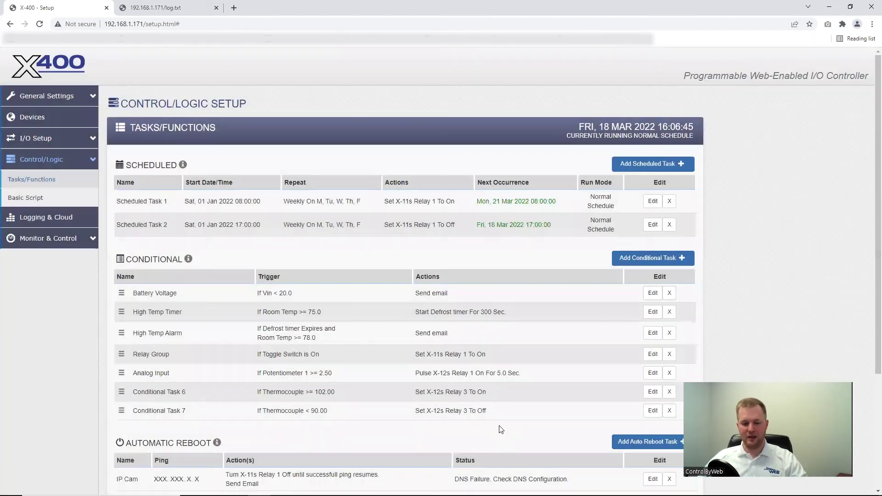
Step: Review the Independence Day override schedule and look back at the scheduled tasks it affects
{"action": "scroll", "coordinate": [500, 430], "scroll_direction": "down", "scroll_amount": 1}
{"action": "scroll", "coordinate": [500, 429], "scroll_direction": "down", "scroll_amount": 1}
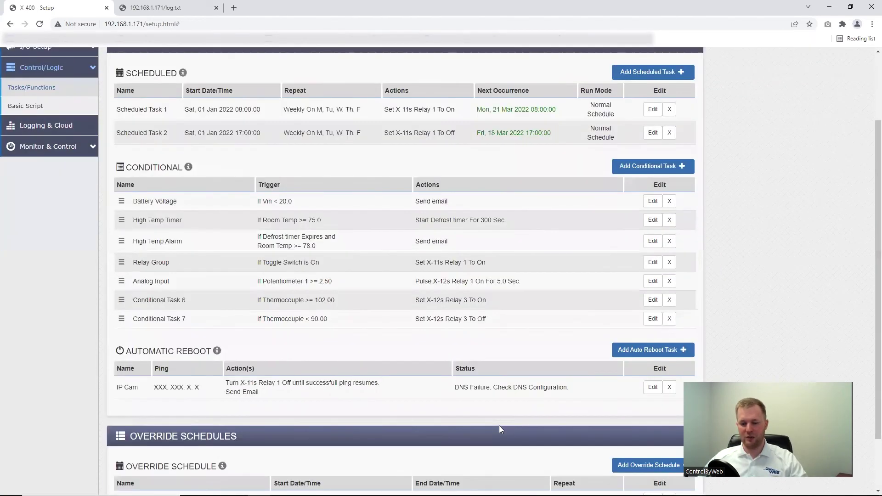
{"action": "scroll", "coordinate": [500, 429], "scroll_direction": "down", "scroll_amount": 1}
{"action": "scroll", "coordinate": [499, 425], "scroll_direction": "down", "scroll_amount": 1}
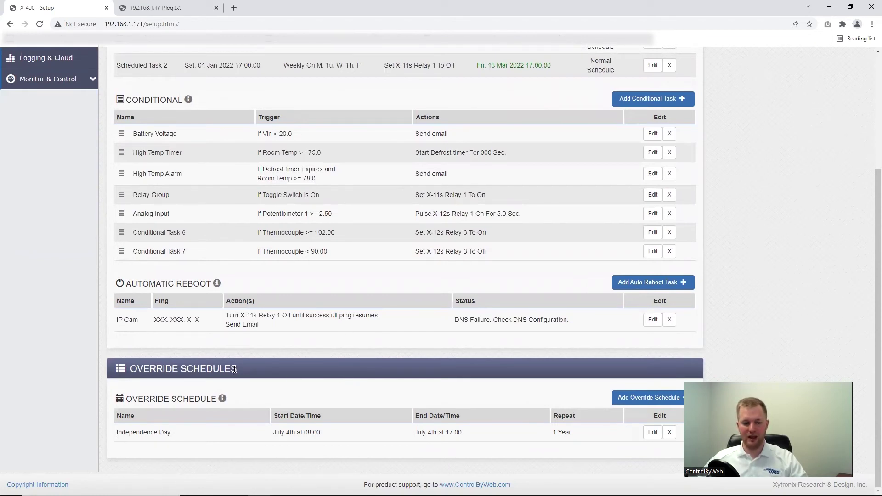
{"action": "left_click_drag", "start_coordinate": [172, 432], "coordinate": [156, 433]}
{"action": "left_click", "coordinate": [172, 435]}
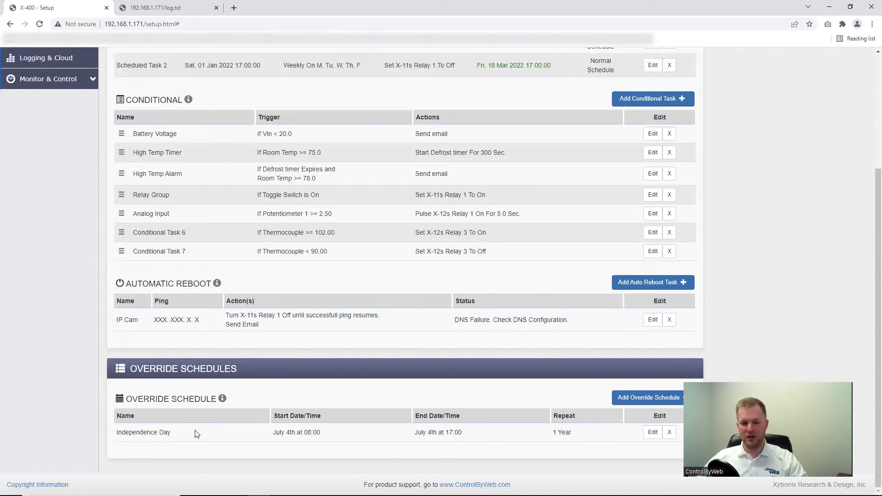
{"action": "scroll", "coordinate": [195, 434], "scroll_direction": "up", "scroll_amount": 1}
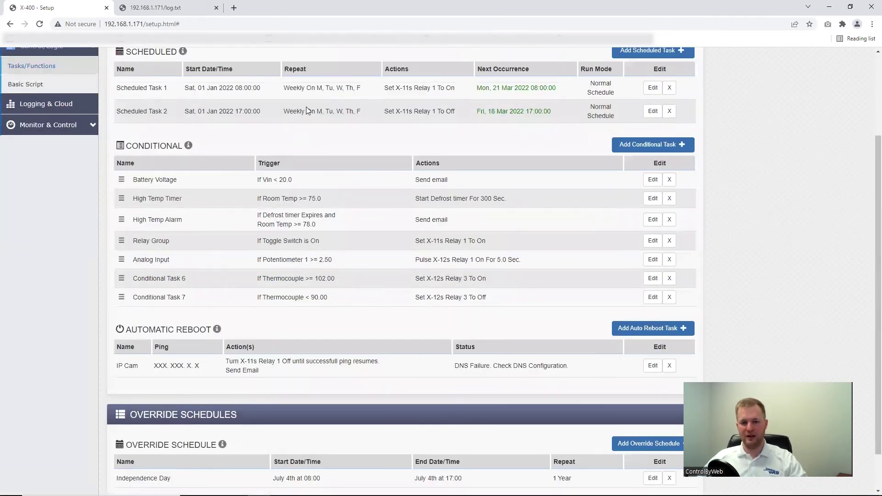
Step: Go to the logging and cloud setup and examine the general logging settings, including the logging interval
{"action": "left_click", "coordinate": [74, 83]}
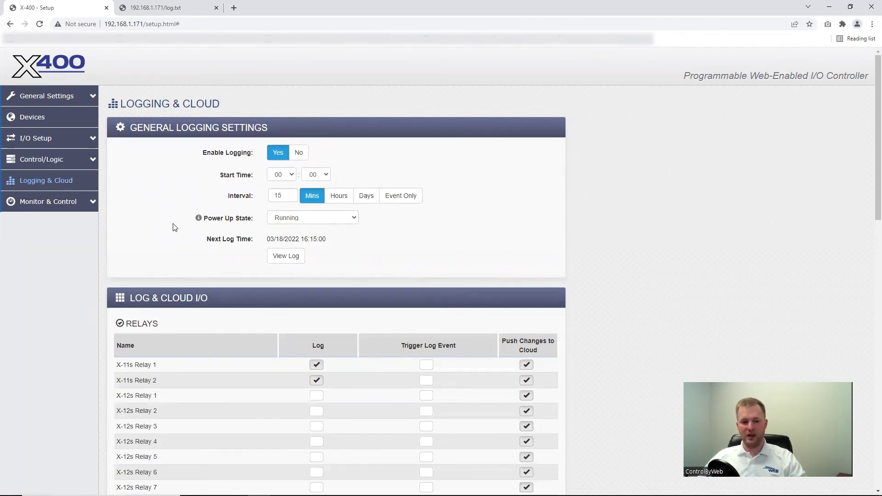
{"action": "left_click", "coordinate": [284, 196]}
{"action": "left_click", "coordinate": [401, 218]}
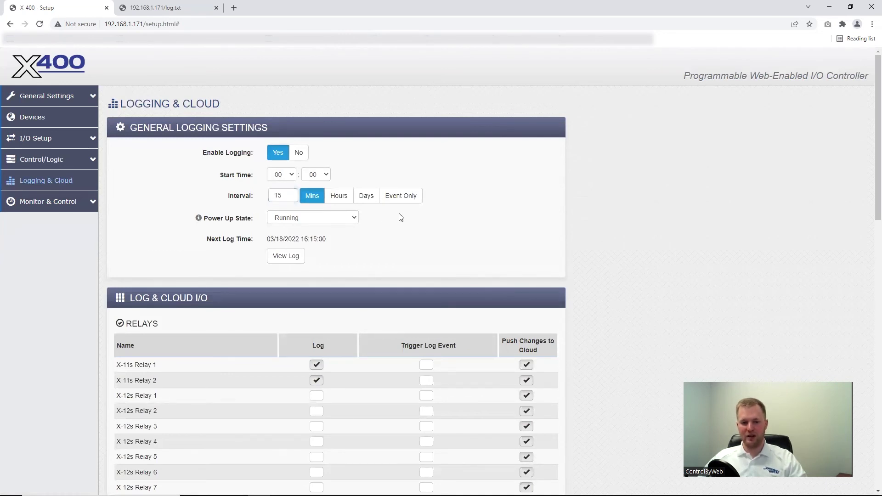
Step: View the controller's log file from the logging settings, and return to the setup page
{"action": "scroll", "coordinate": [343, 318], "scroll_direction": "down", "scroll_amount": 2}
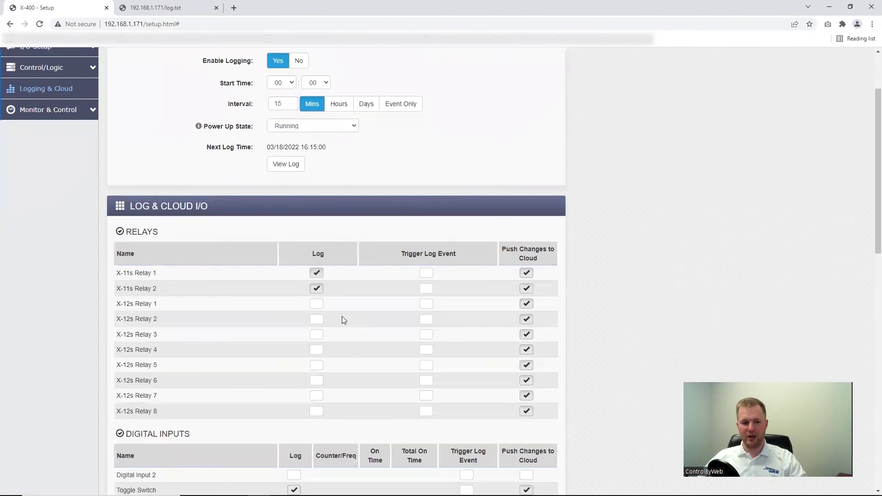
{"action": "left_click", "coordinate": [285, 165]}
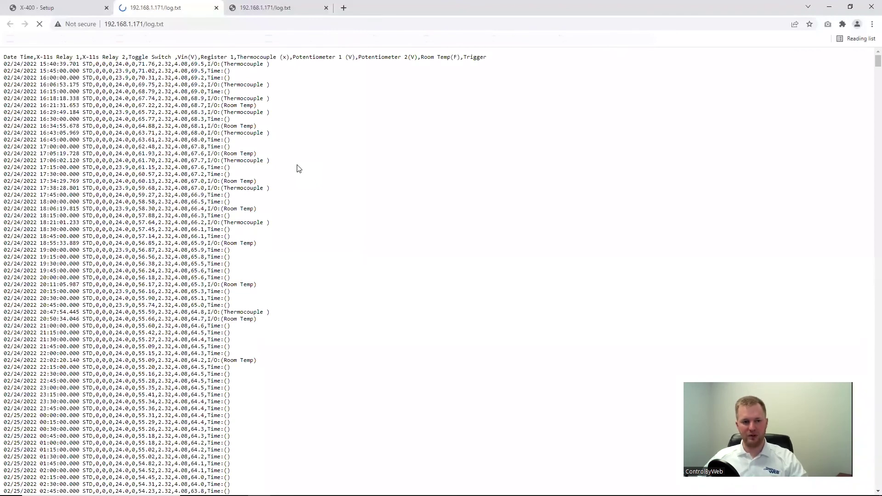
{"action": "left_click", "coordinate": [61, 5]}
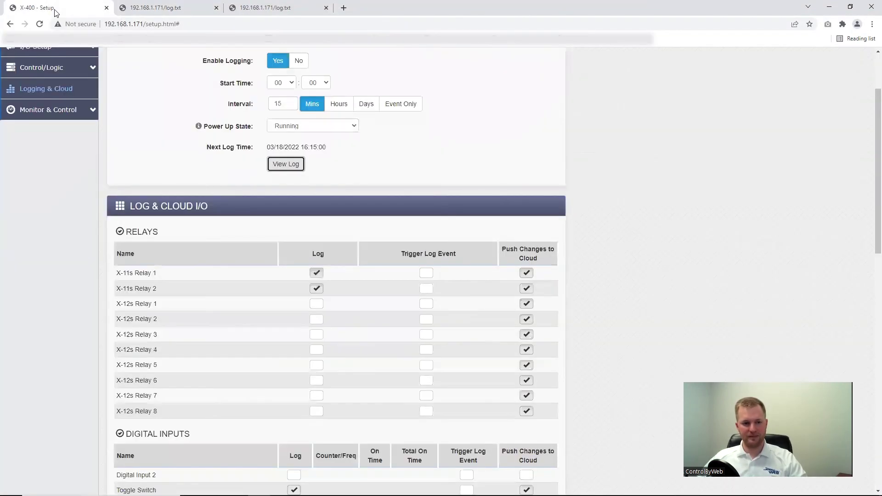
Step: Examine the log and cloud I/O options for relays, inputs, sensors, registers and Vin, plus the diagnostic and send-log settings
{"action": "scroll", "coordinate": [245, 309], "scroll_direction": "down", "scroll_amount": 2}
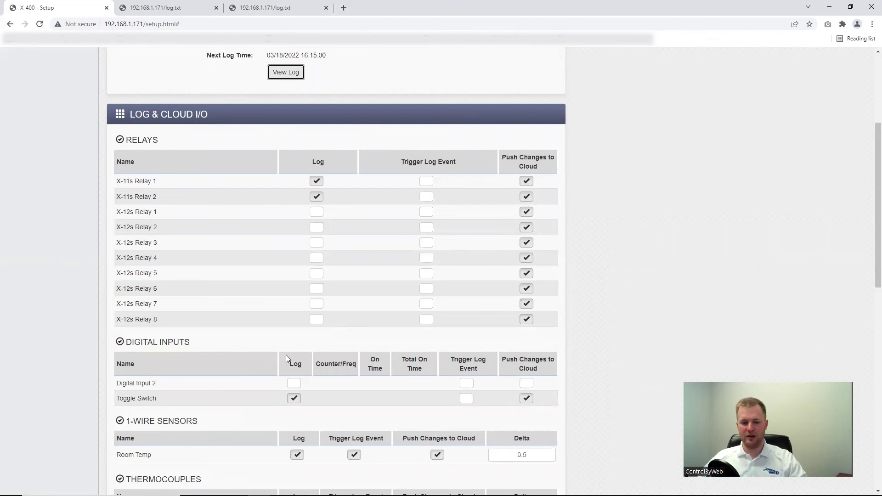
{"action": "scroll", "coordinate": [275, 353], "scroll_direction": "down", "scroll_amount": 1}
{"action": "scroll", "coordinate": [211, 349], "scroll_direction": "down", "scroll_amount": 1}
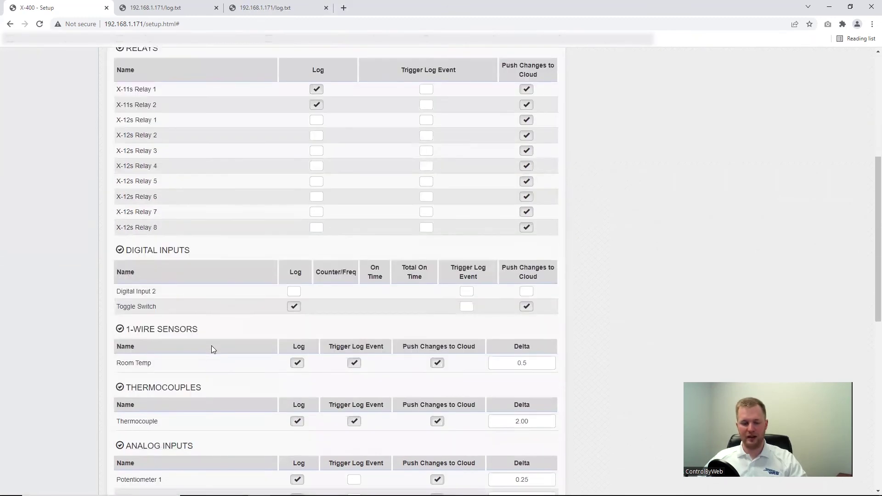
{"action": "scroll", "coordinate": [211, 349], "scroll_direction": "down", "scroll_amount": 5}
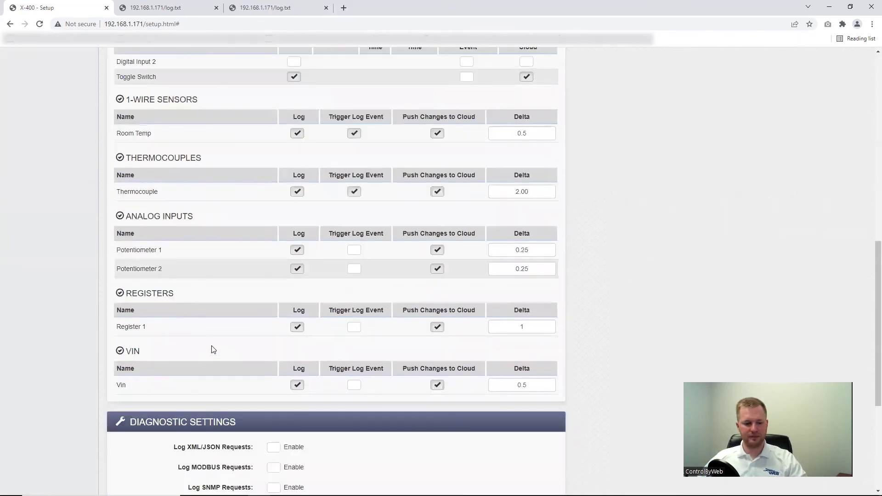
{"action": "scroll", "coordinate": [213, 350], "scroll_direction": "down", "scroll_amount": 5}
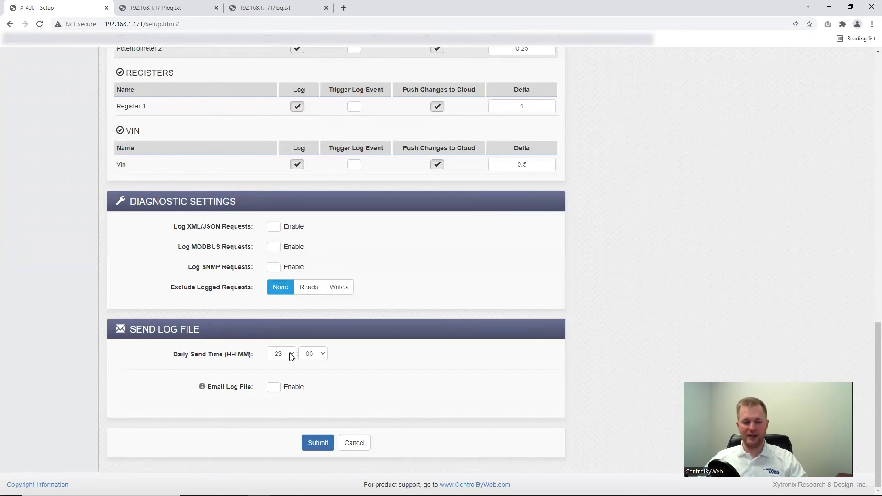
Step: Enable emailing of the log file and check the recipient choices, without submitting the change
{"action": "left_click", "coordinate": [273, 387]}
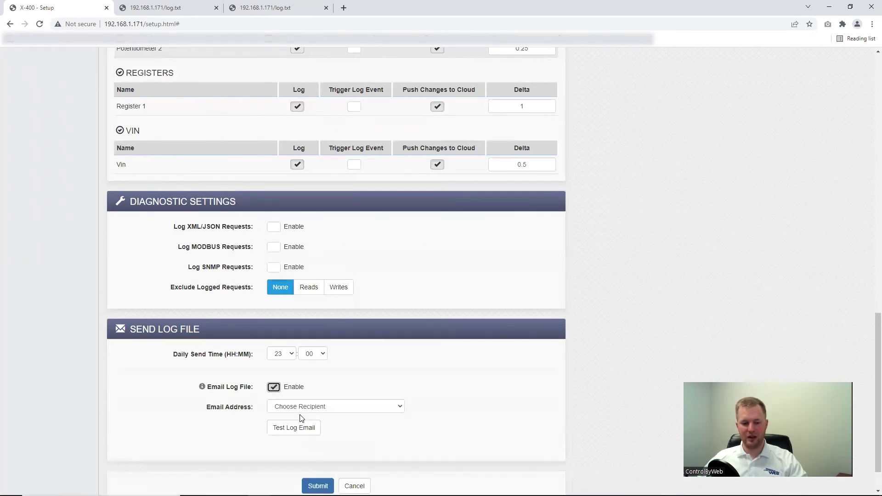
{"action": "left_click", "coordinate": [299, 406]}
{"action": "left_click", "coordinate": [299, 407]}
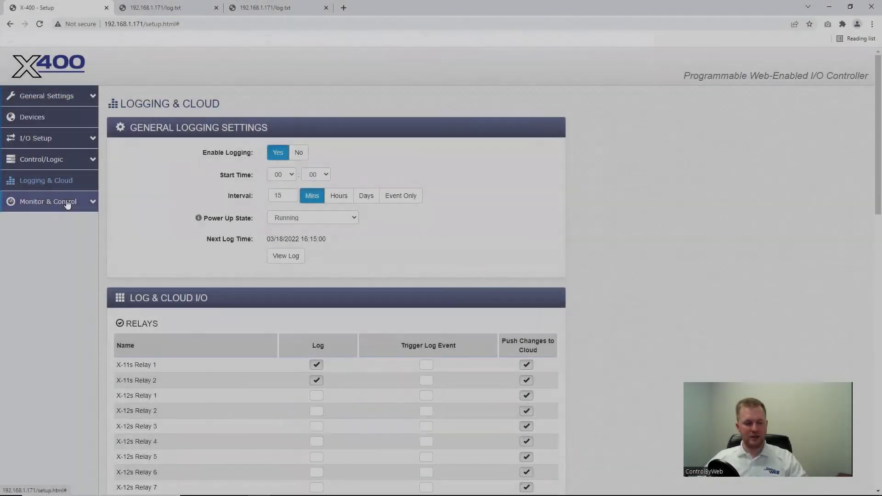
Step: Open the controller's control page under monitoring and review its sensor readings and relay controls
{"action": "left_click", "coordinate": [68, 202]}
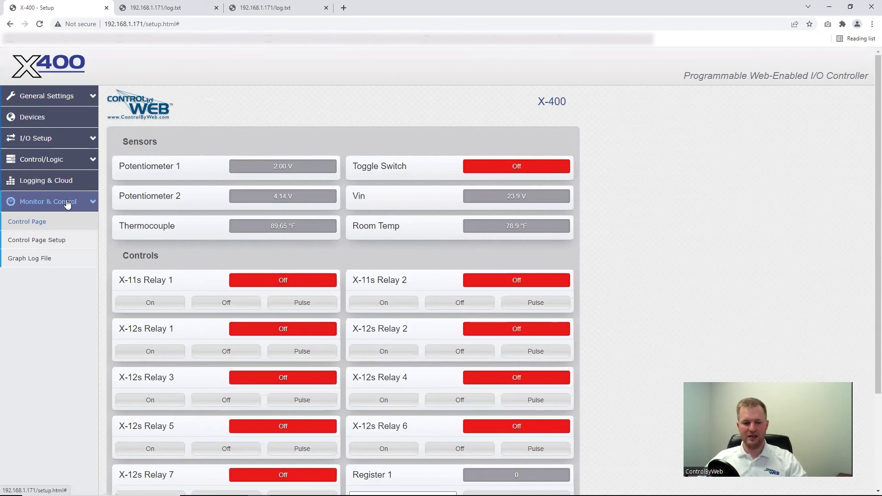
{"action": "scroll", "coordinate": [117, 267], "scroll_direction": "down", "scroll_amount": 2}
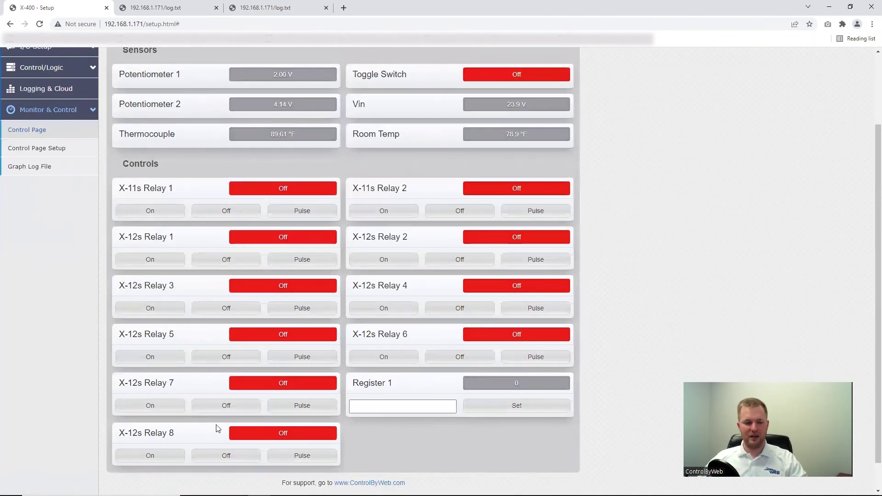
{"action": "scroll", "coordinate": [183, 416], "scroll_direction": "up", "scroll_amount": 2}
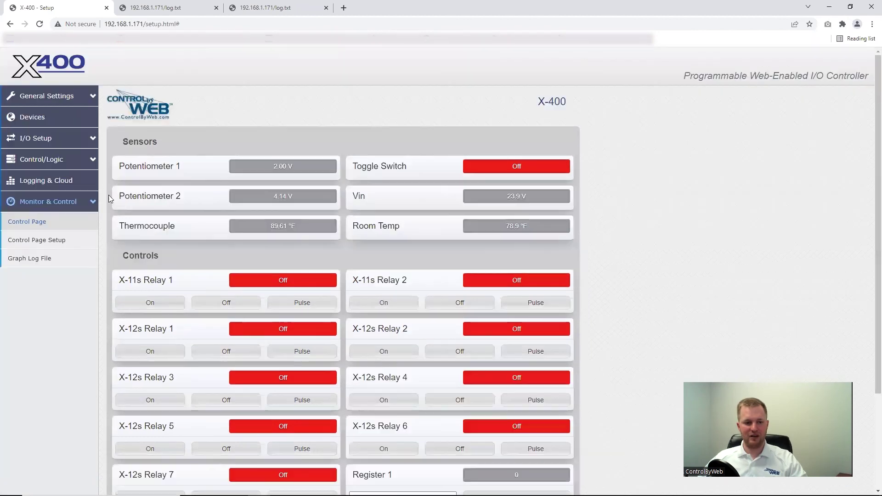
Step: Go to the control page setup and review the header, footer, refresh rate and the layout of sensors and controls
{"action": "left_click", "coordinate": [84, 243]}
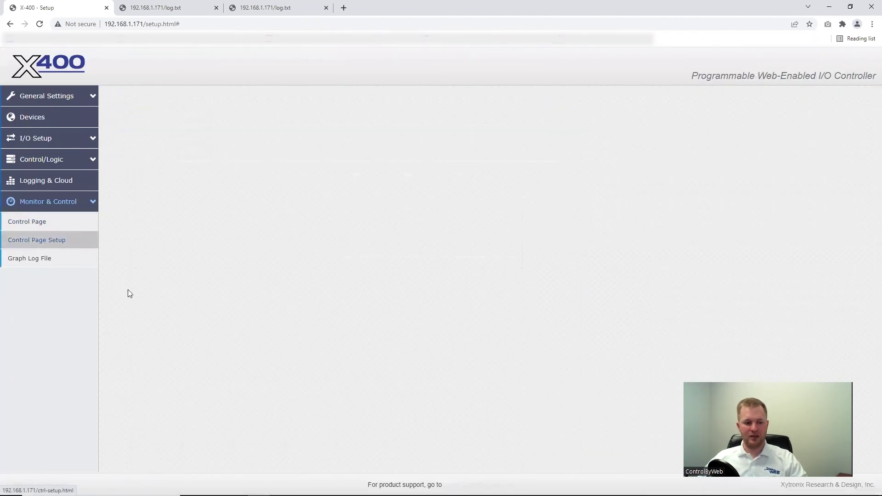
{"action": "scroll", "coordinate": [129, 294], "scroll_direction": "down", "scroll_amount": 1}
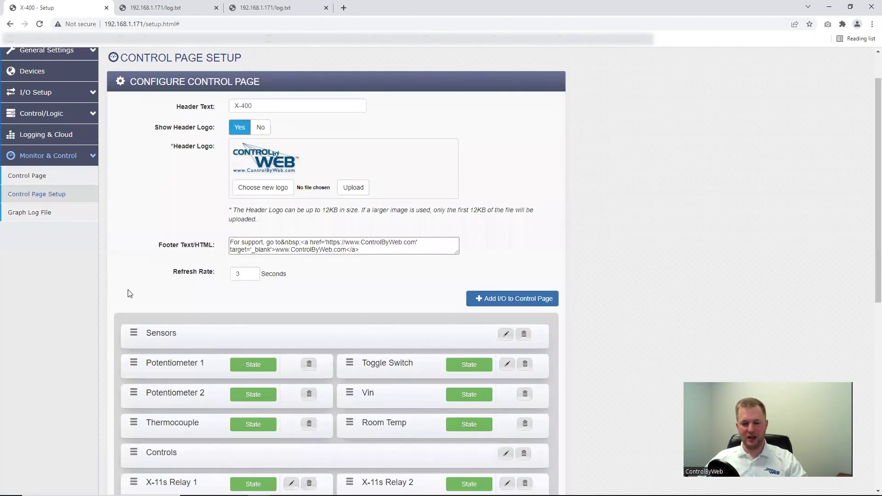
{"action": "scroll", "coordinate": [260, 288], "scroll_direction": "down", "scroll_amount": 2}
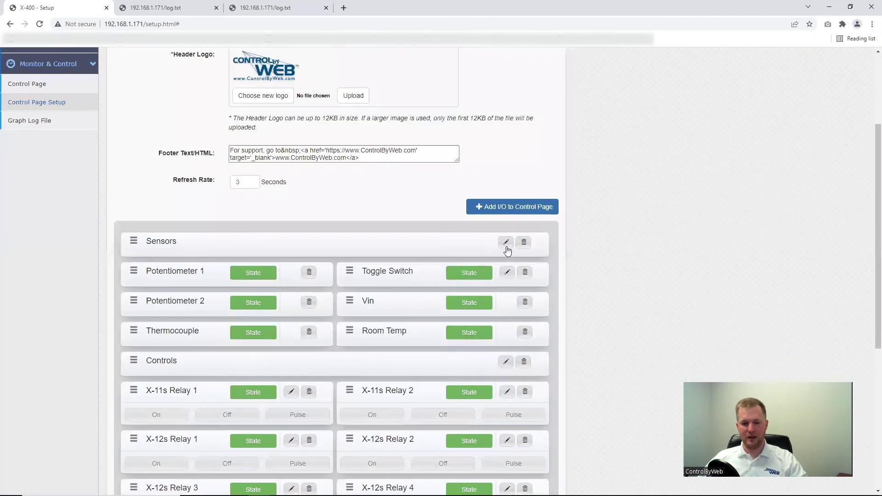
{"action": "left_click_drag", "start_coordinate": [176, 242], "coordinate": [156, 242]}
{"action": "left_click", "coordinate": [227, 248]}
{"action": "scroll", "coordinate": [403, 331], "scroll_direction": "down", "scroll_amount": 1}
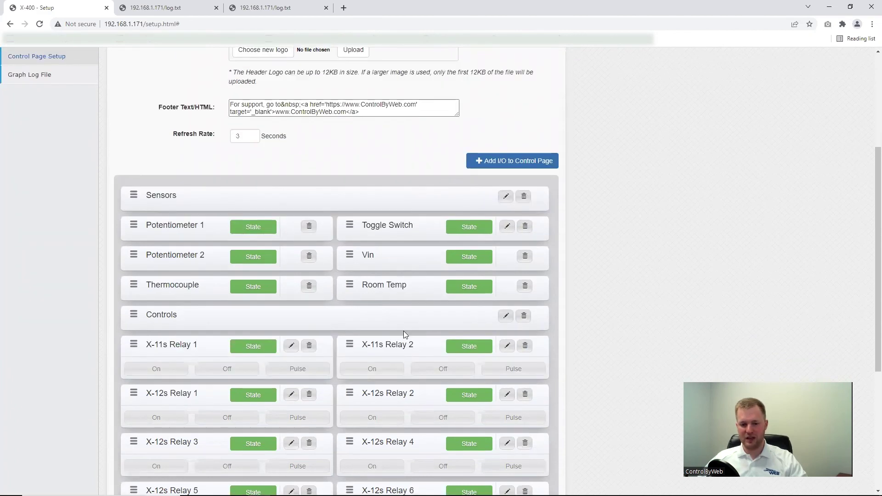
Step: Review X-11s Relay 2's status colours and control button options, close them without saving, and inspect the control page's header text
{"action": "left_click", "coordinate": [507, 345]}
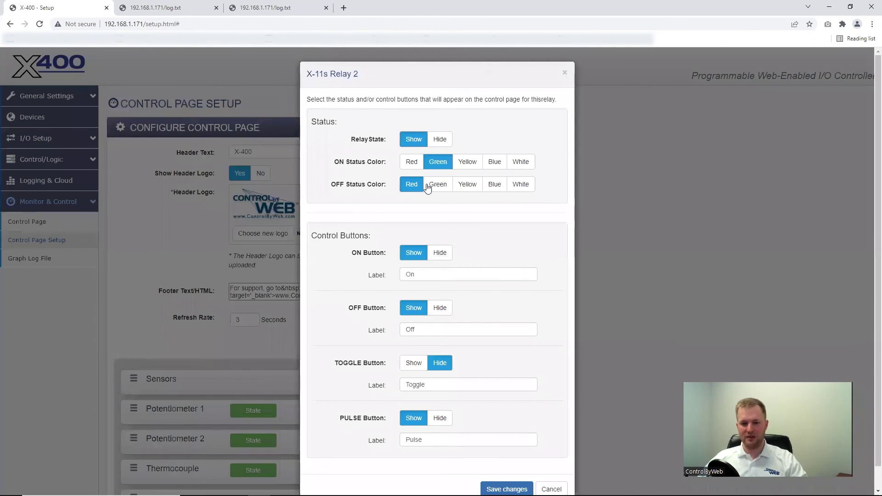
{"action": "left_click", "coordinate": [565, 72]}
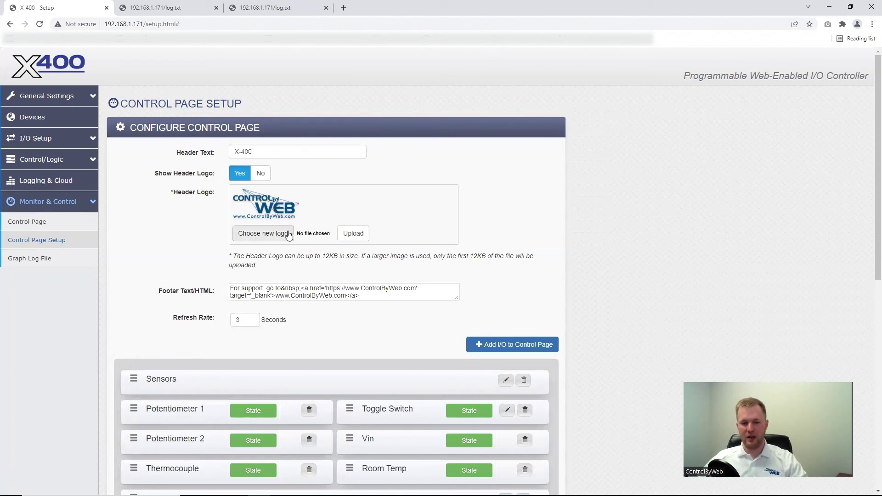
{"action": "left_click_drag", "start_coordinate": [262, 152], "coordinate": [232, 151]}
{"action": "left_click", "coordinate": [258, 154]}
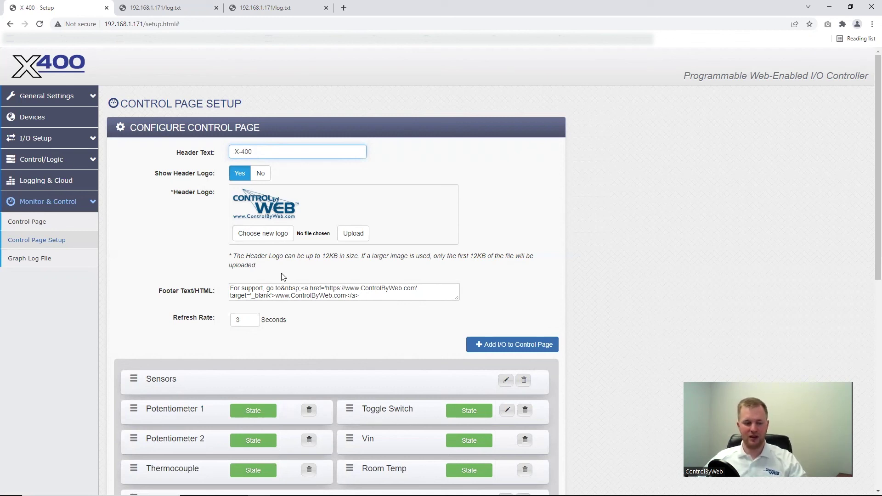
Step: Open the log file graph and add Room Temp to the plot alongside X-11s Relay 1
{"action": "left_click", "coordinate": [84, 260]}
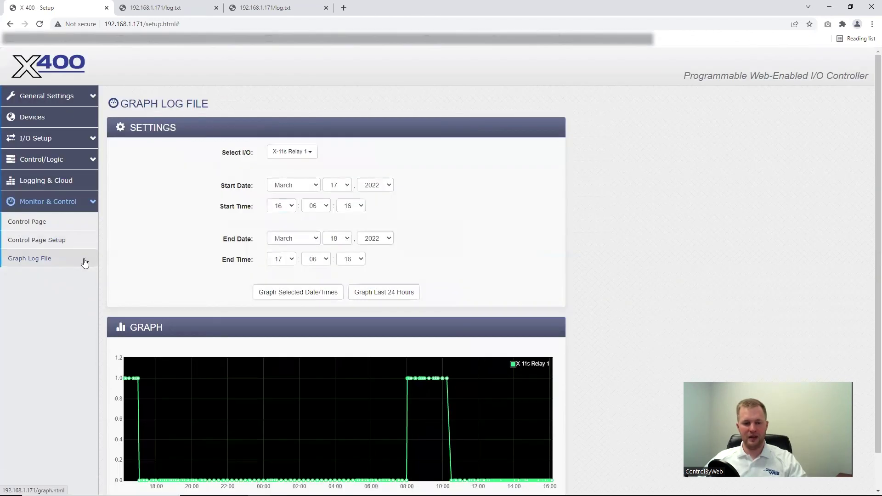
{"action": "left_click", "coordinate": [291, 151]}
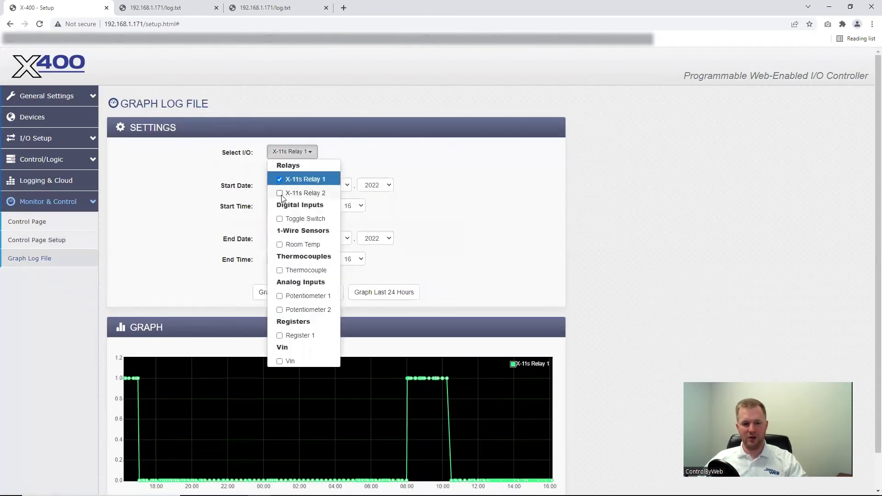
{"action": "left_click", "coordinate": [280, 244]}
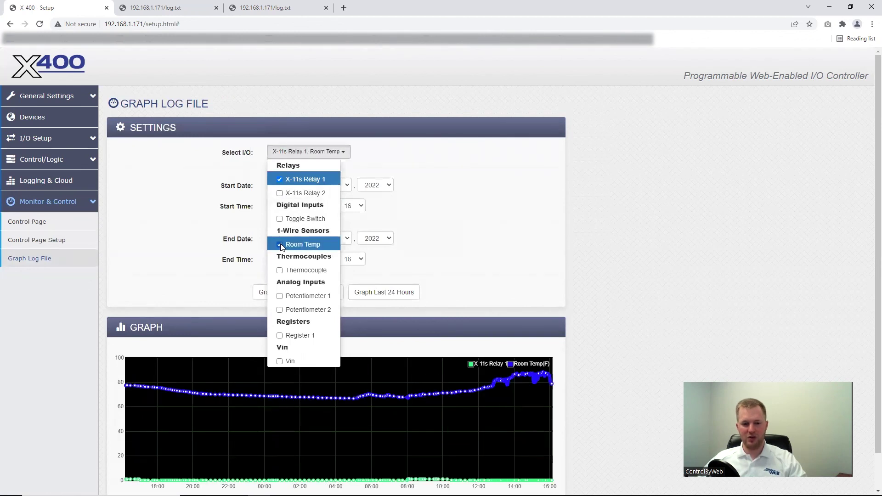
{"action": "left_click", "coordinate": [370, 165]}
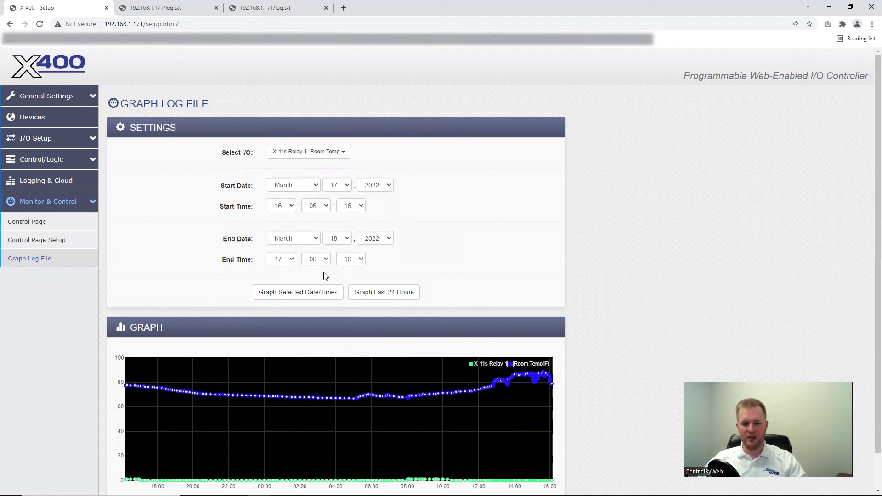
Step: Return to the control page
{"action": "left_click", "coordinate": [77, 229]}
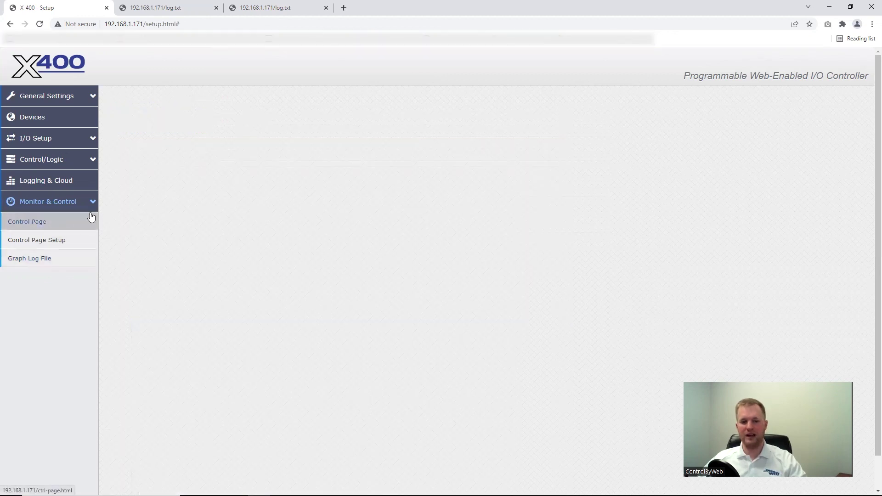